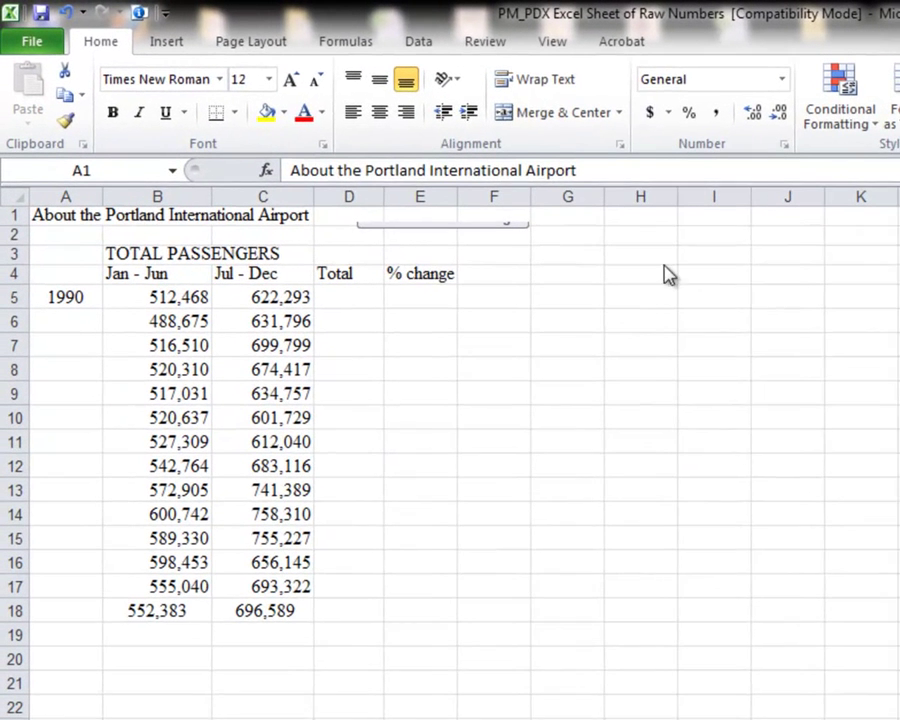
Step: Merge and center the title "About the Portland International Airport" across cells A1:E1
click(62, 214)
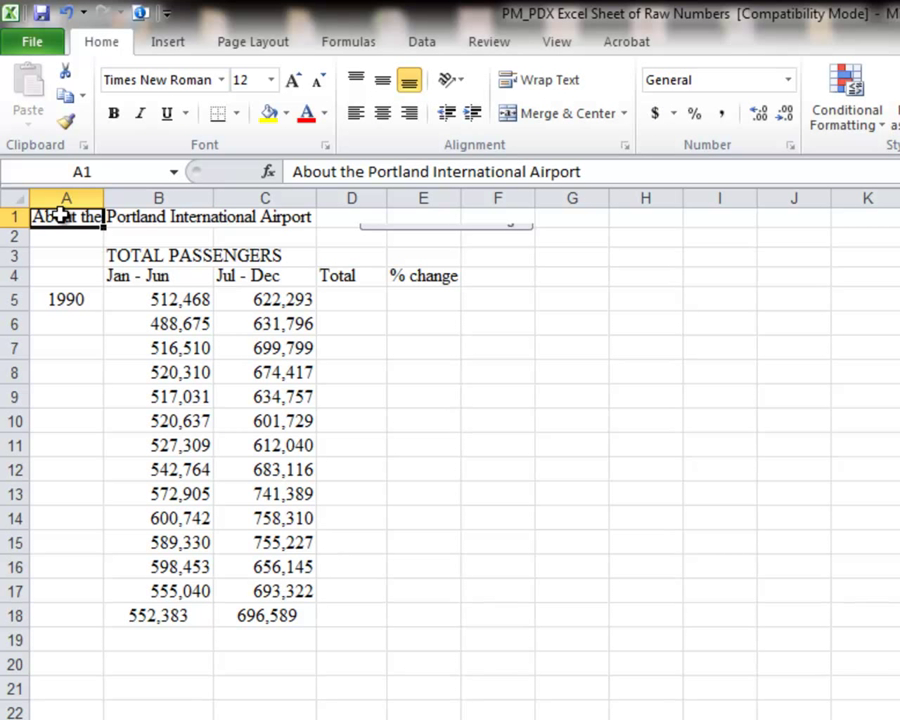
drag(62, 214, 424, 208)
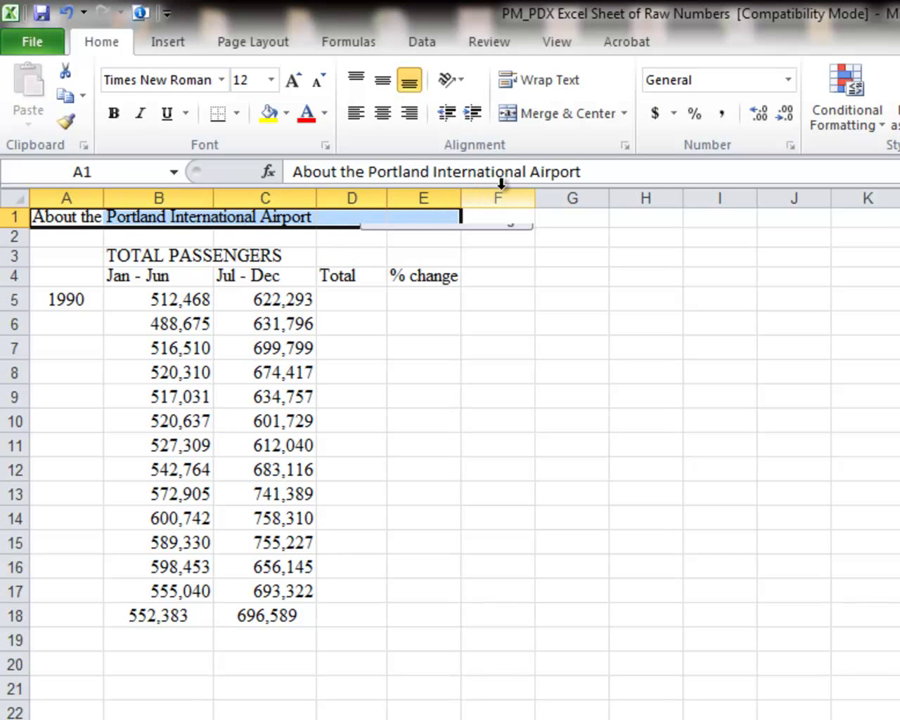
click(574, 115)
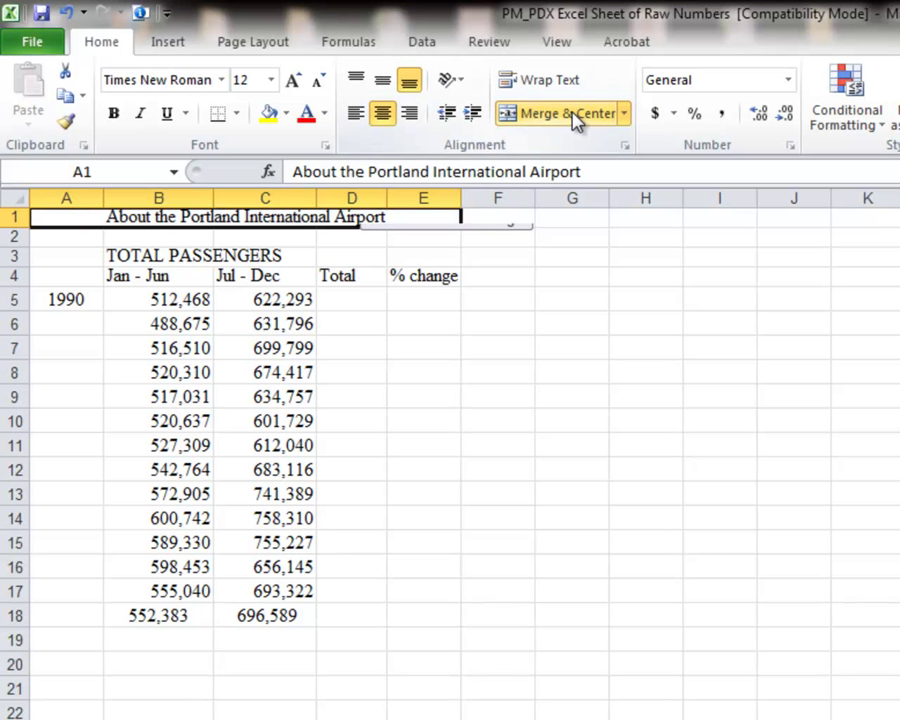
Step: Set the merged title's font to Showcard Gothic at size 20
click(275, 86)
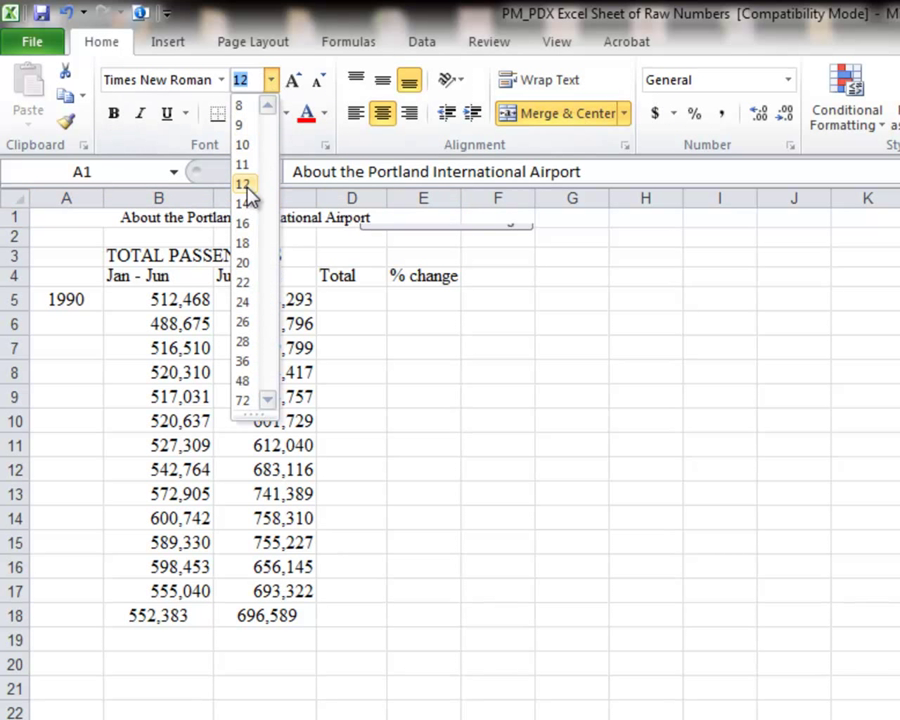
click(244, 262)
click(222, 80)
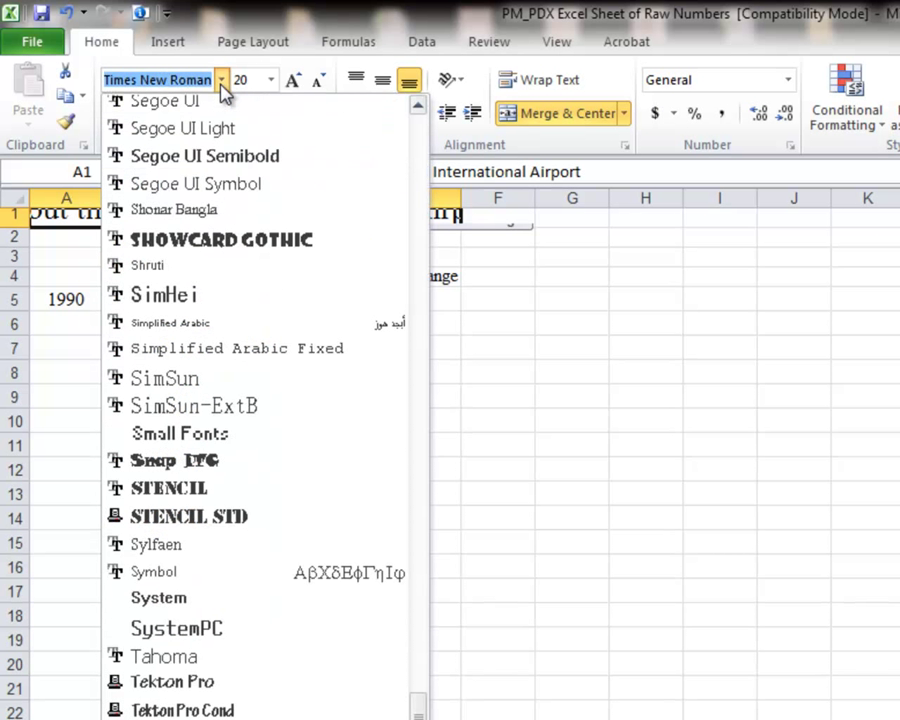
click(216, 240)
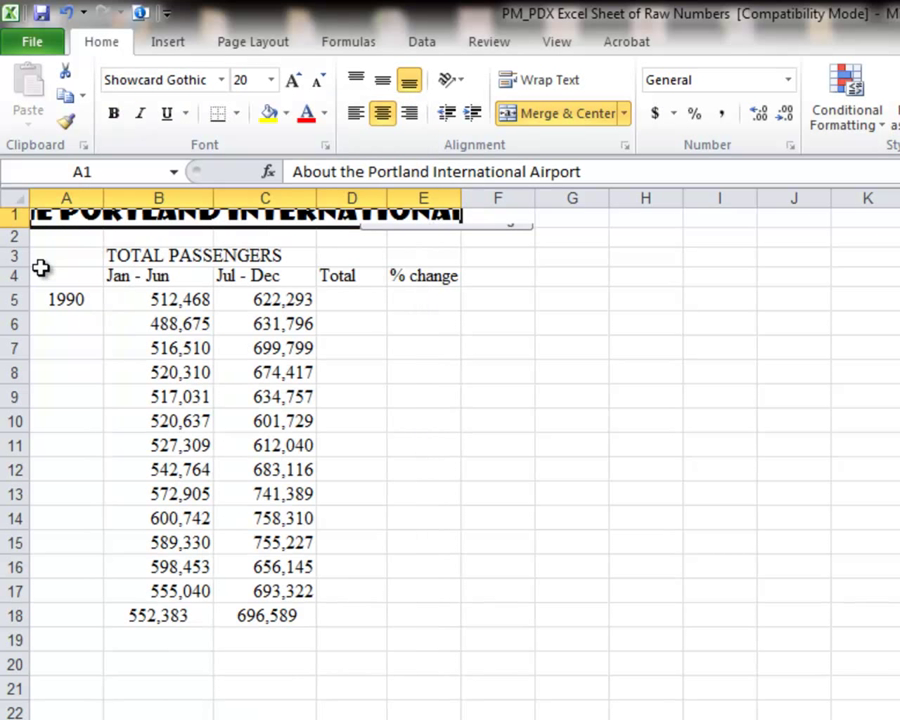
Step: Fit the title within its merged cell by making row 1 taller, reducing the font size to 14 and wrapping the text
drag(16, 229, 15, 262)
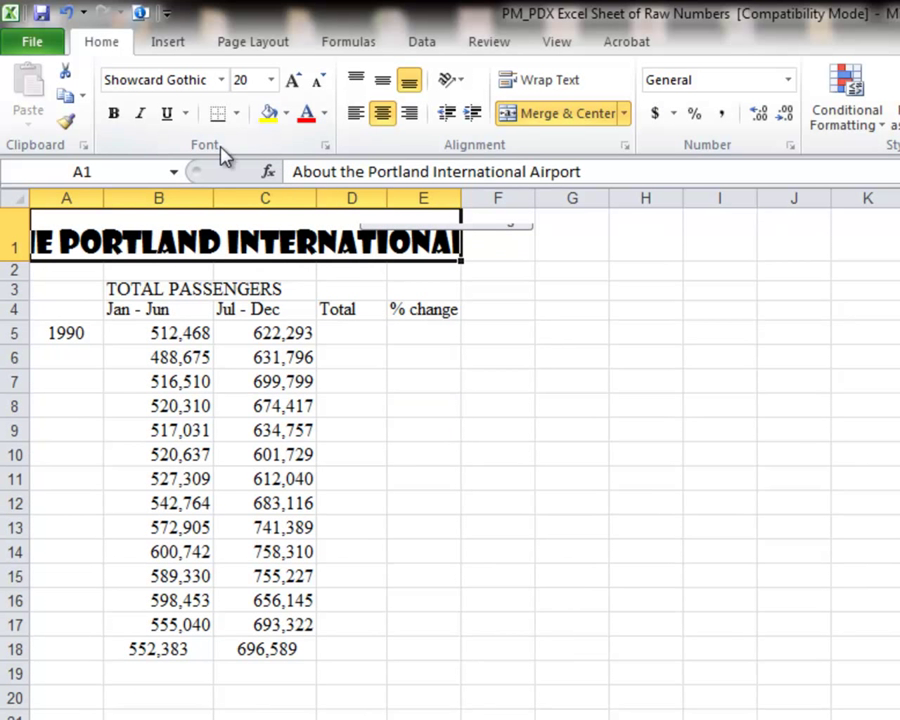
click(274, 82)
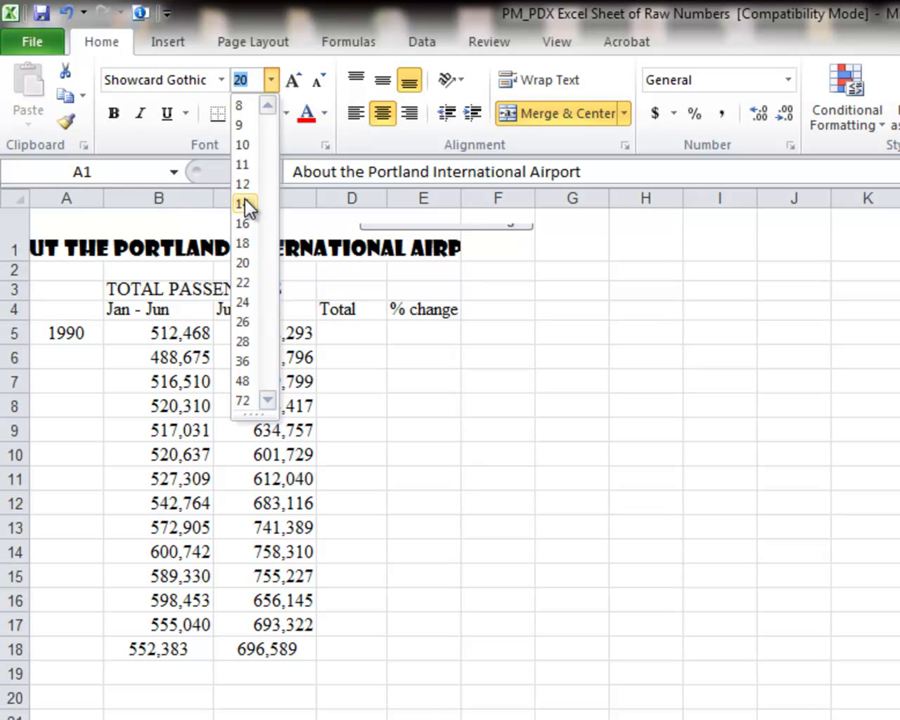
click(244, 204)
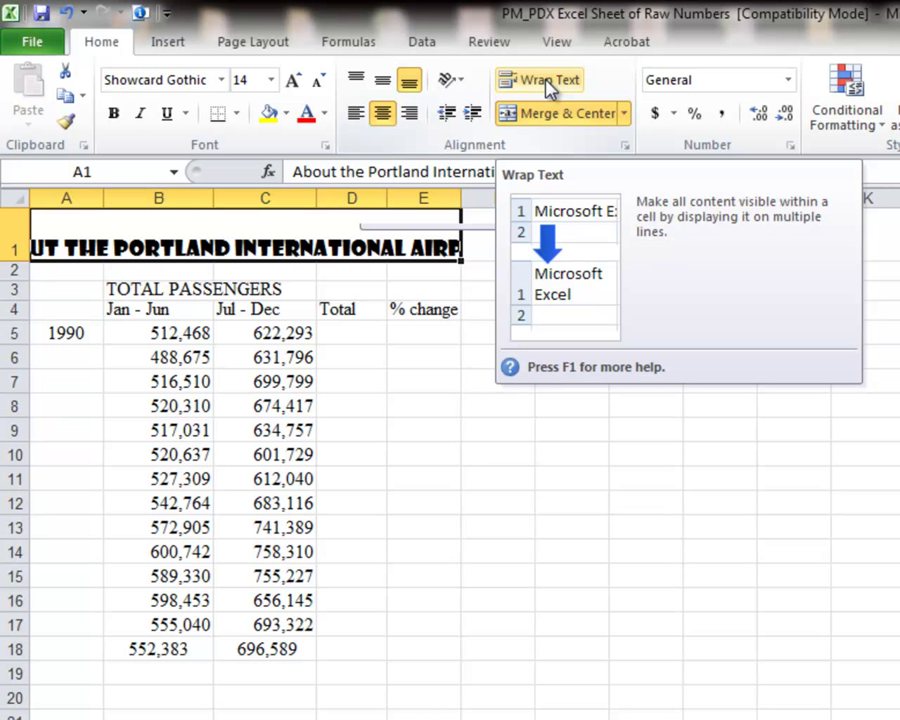
click(548, 83)
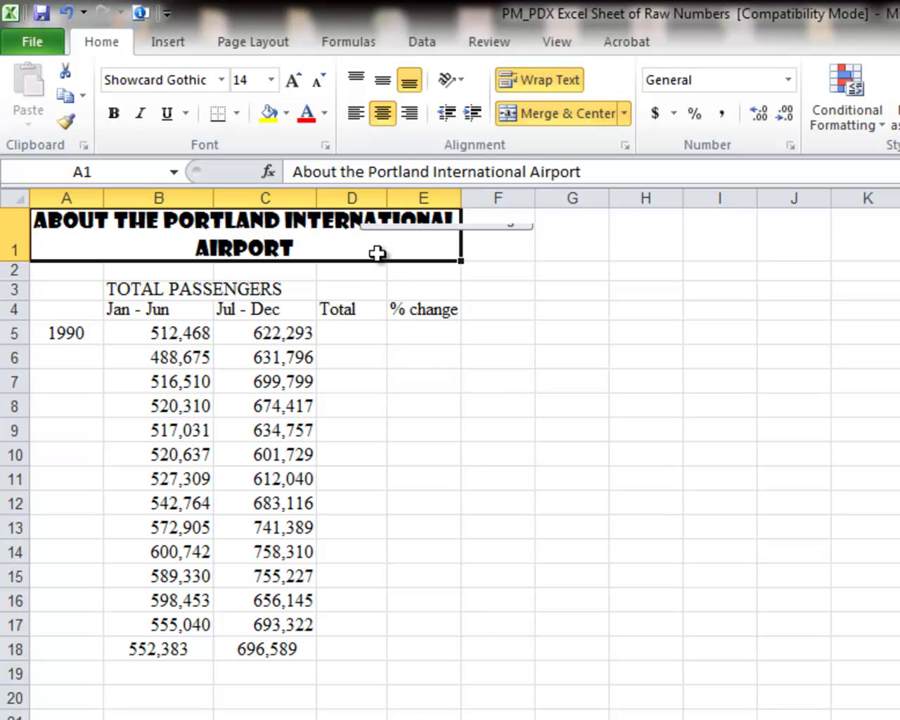
Step: Right-align the column headings in B4:E4, from "Jan - Jun" to "% change"
drag(150, 306, 398, 307)
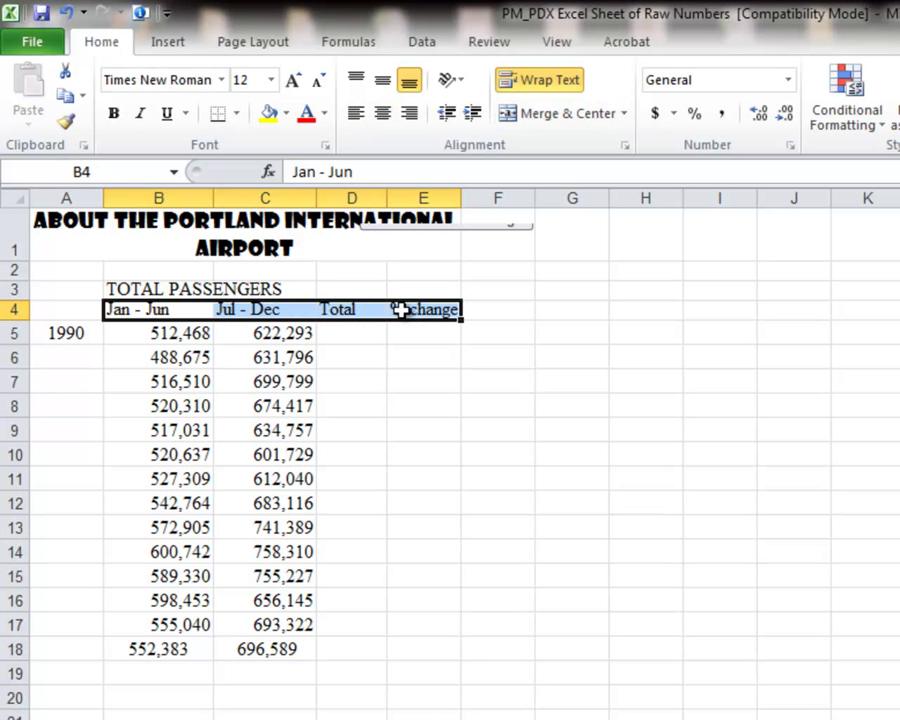
click(410, 116)
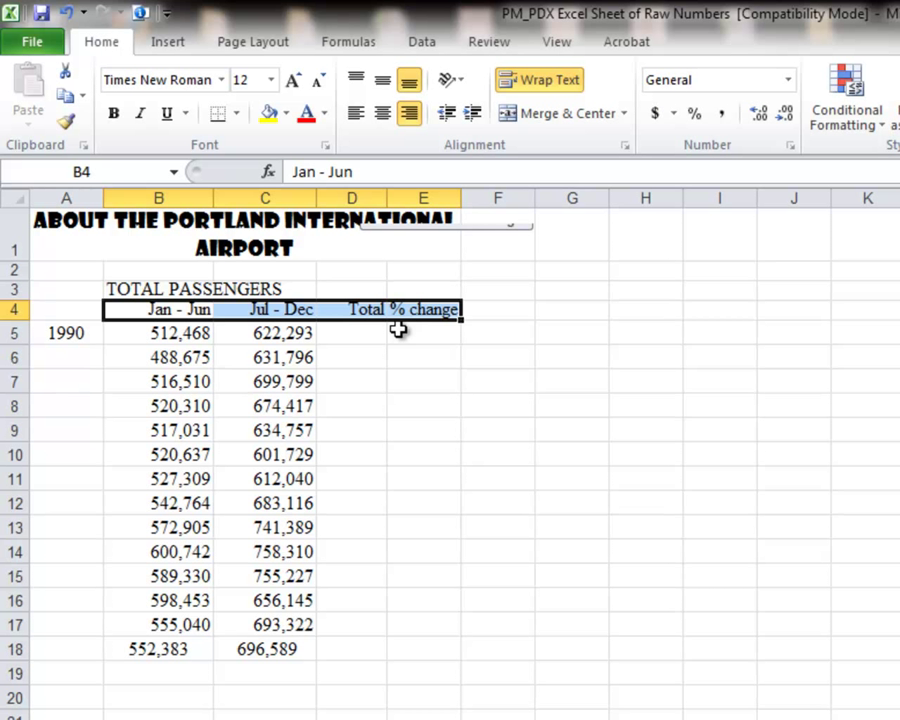
Step: Fill column A from A5 down to A18 with a series of consecutive years starting at 1990
click(67, 333)
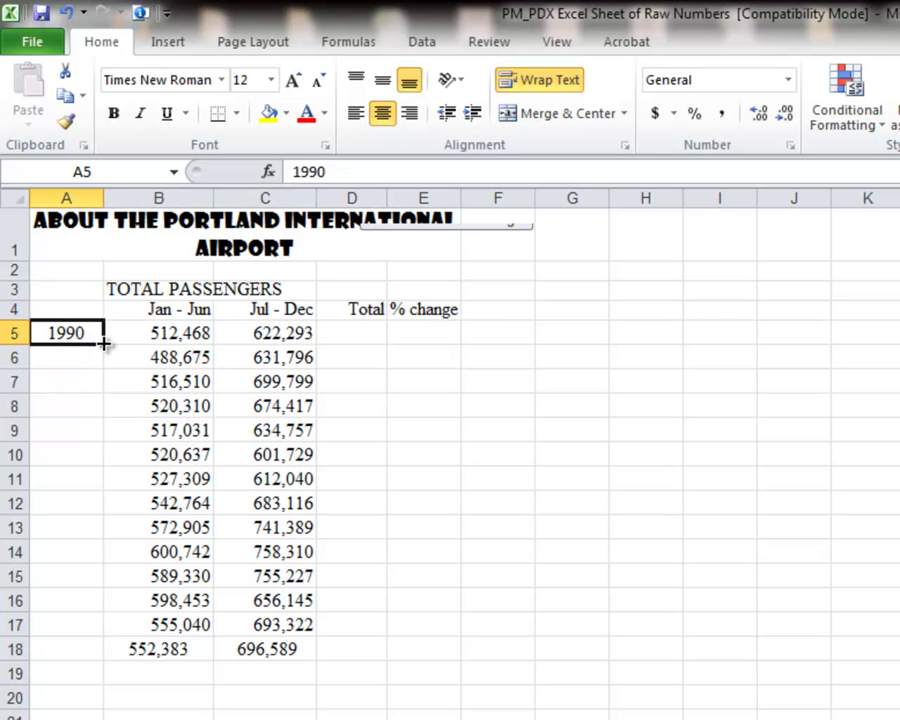
drag(104, 344, 104, 658)
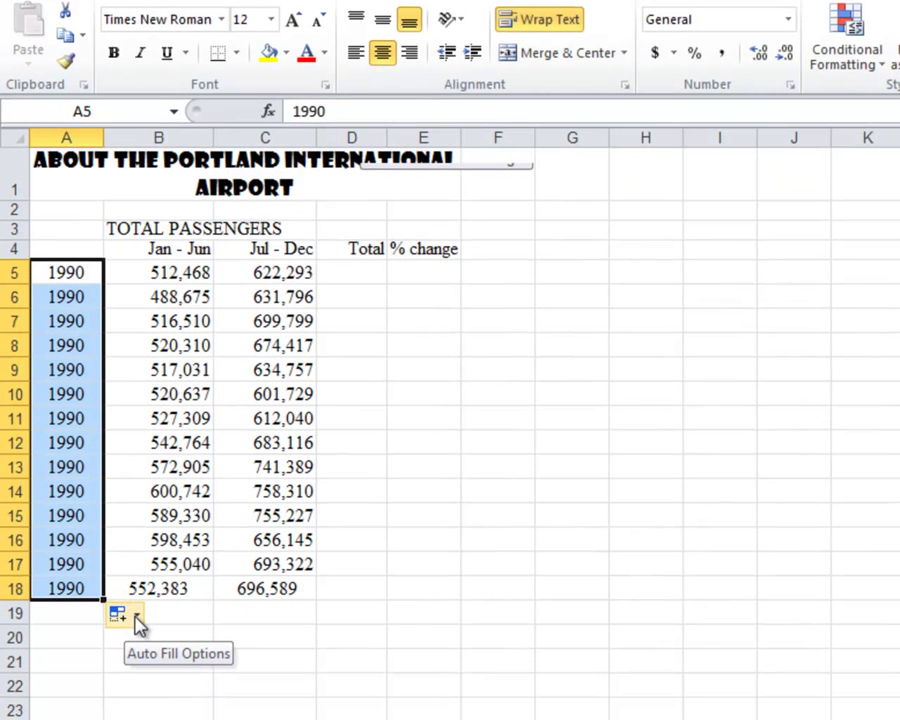
click(137, 683)
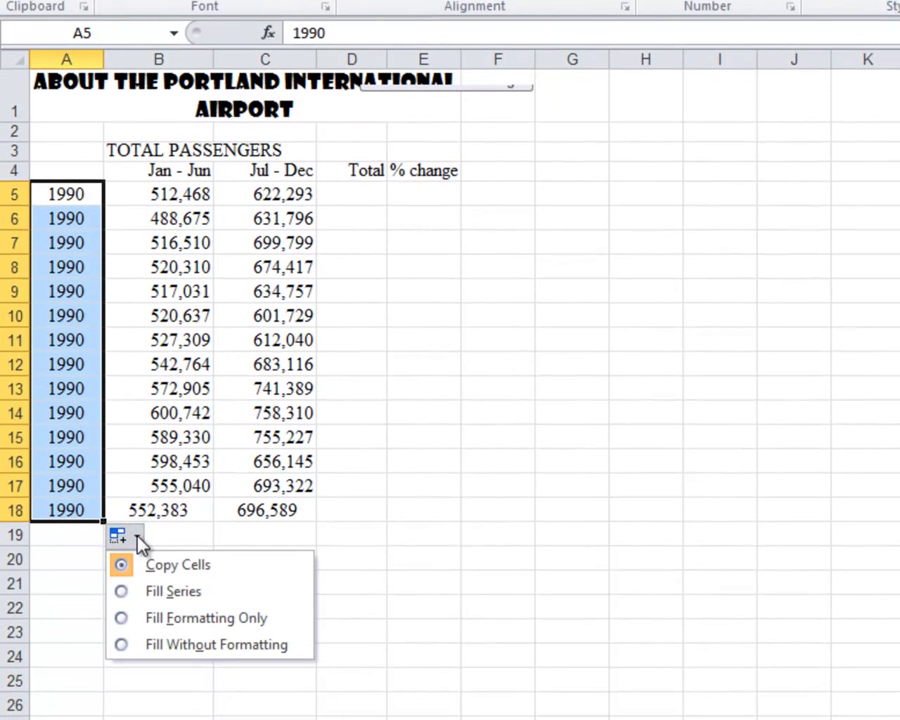
click(170, 592)
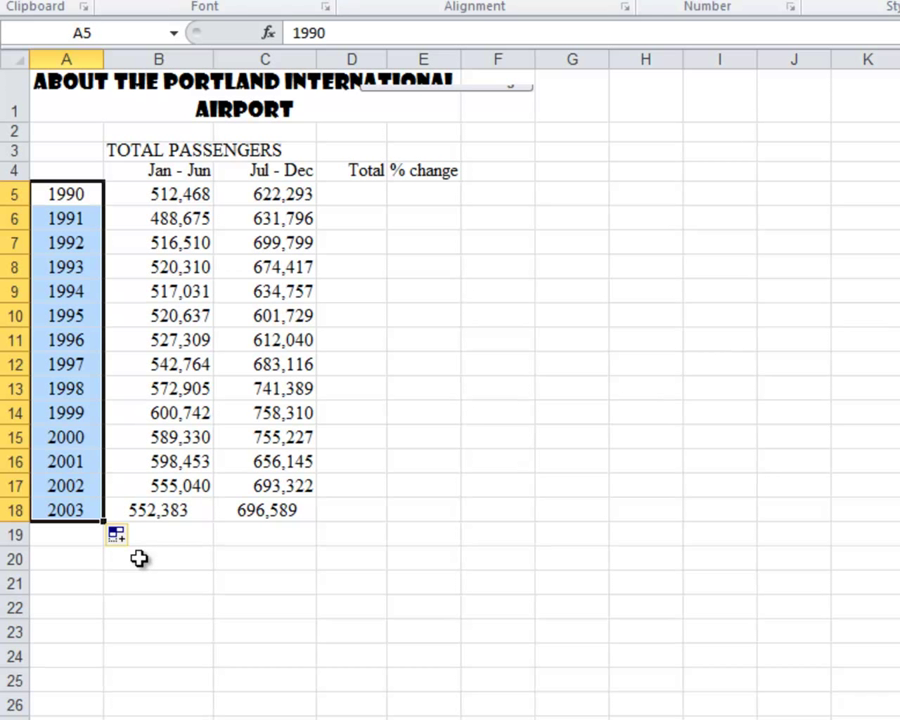
Step: Check the 2003 passenger figures in B18 and C18 and apply the Number format to both cells
click(165, 509)
click(240, 514)
click(150, 512)
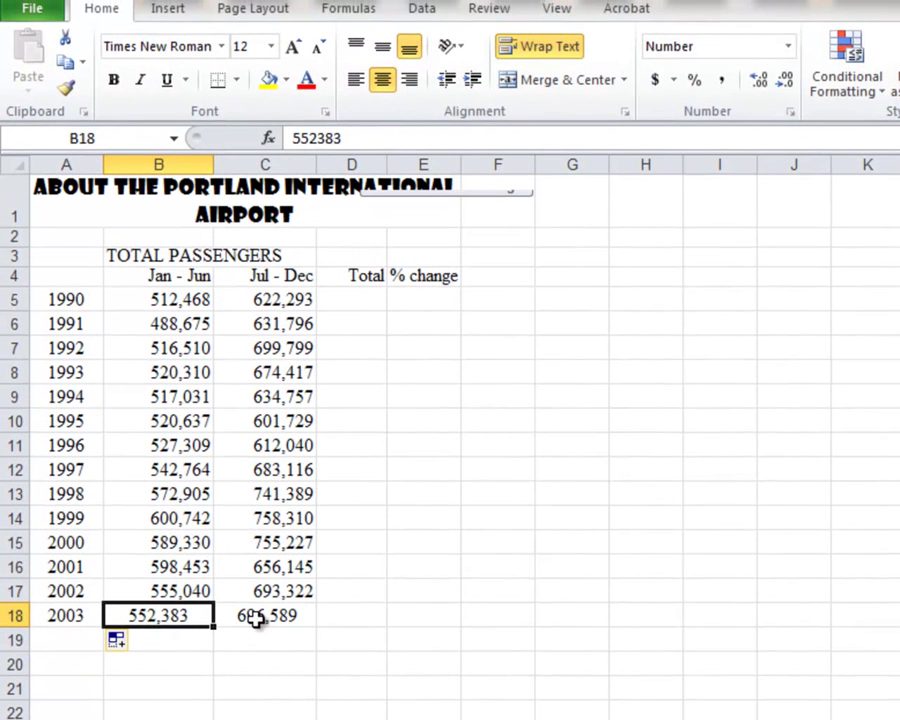
click(257, 620)
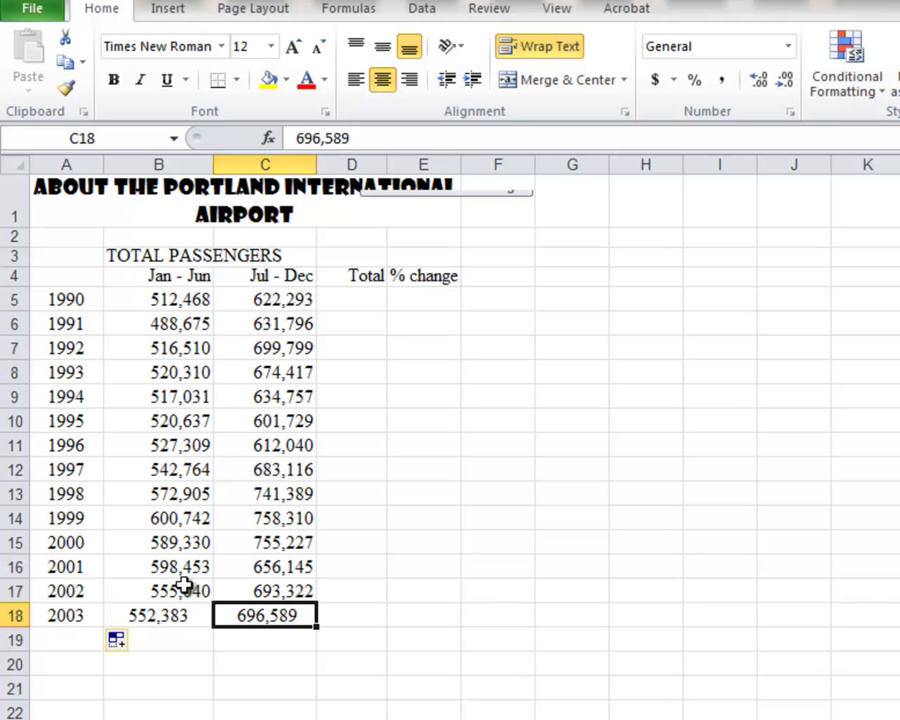
click(177, 617)
drag(177, 617, 250, 612)
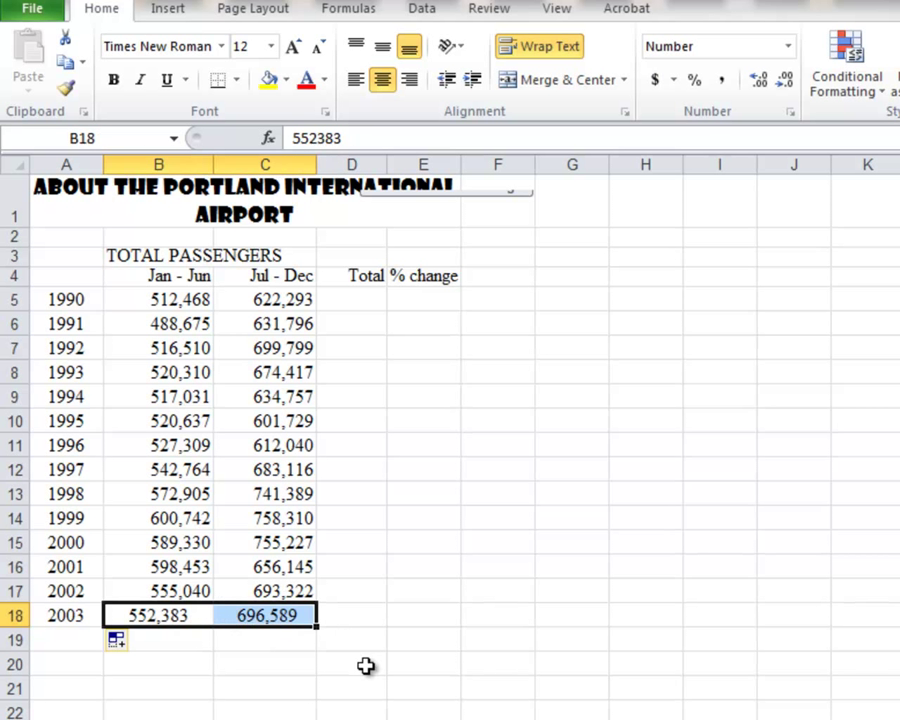
click(789, 50)
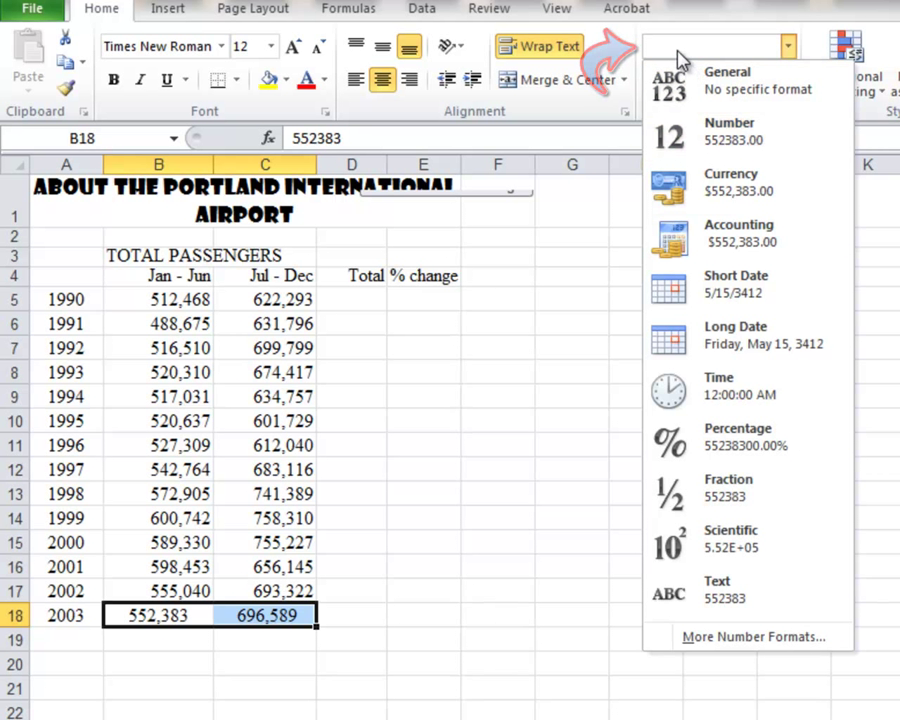
click(733, 145)
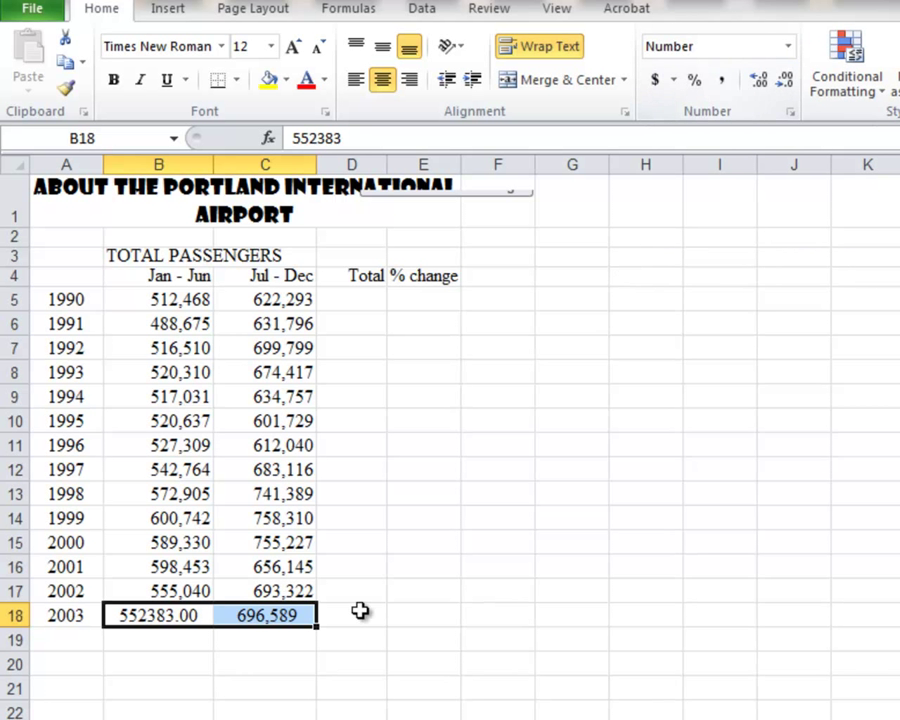
Step: Right-align the 2003 Jan - Jun figure in B18 and format it with a thousands separator and no decimals
click(153, 615)
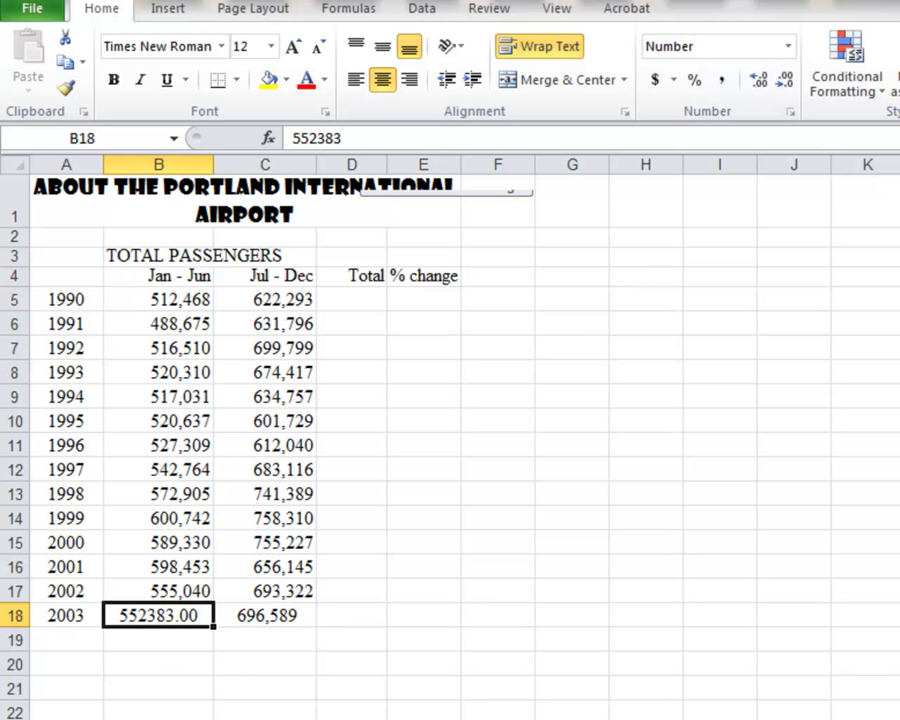
click(789, 84)
click(789, 84)
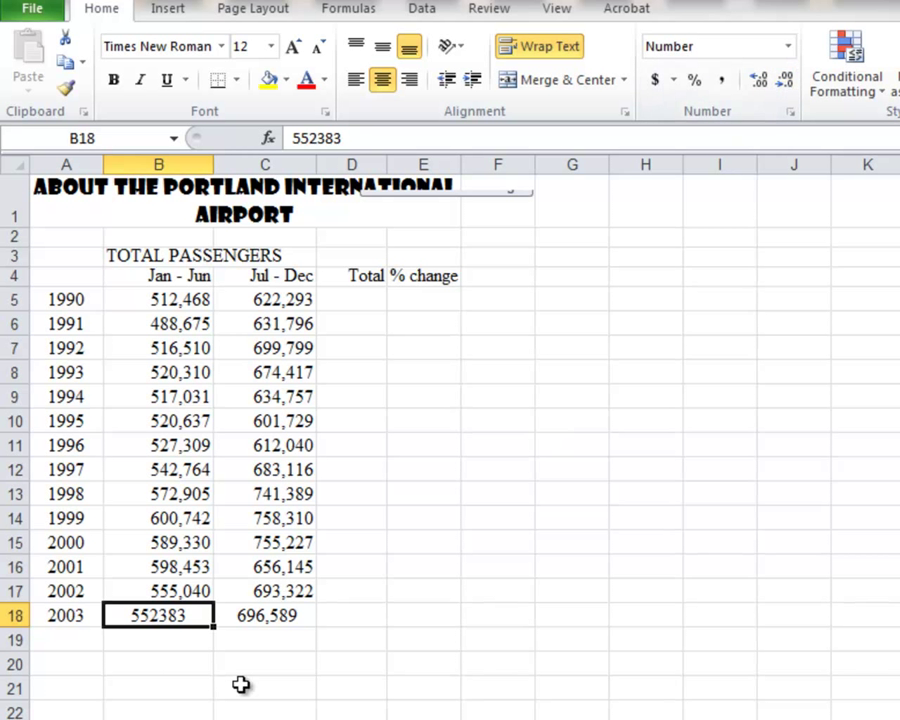
click(409, 82)
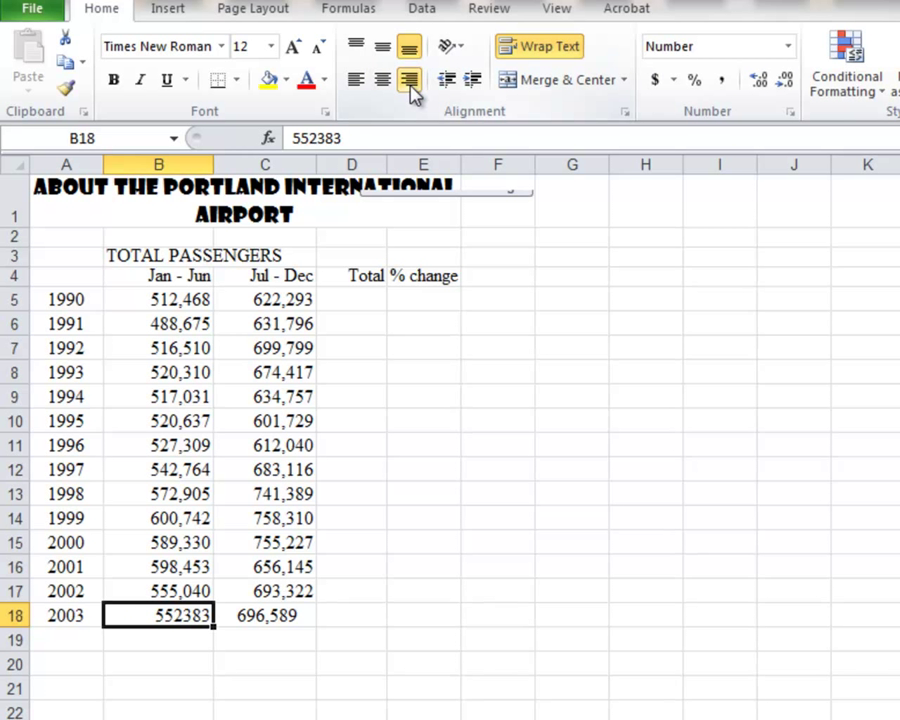
click(721, 82)
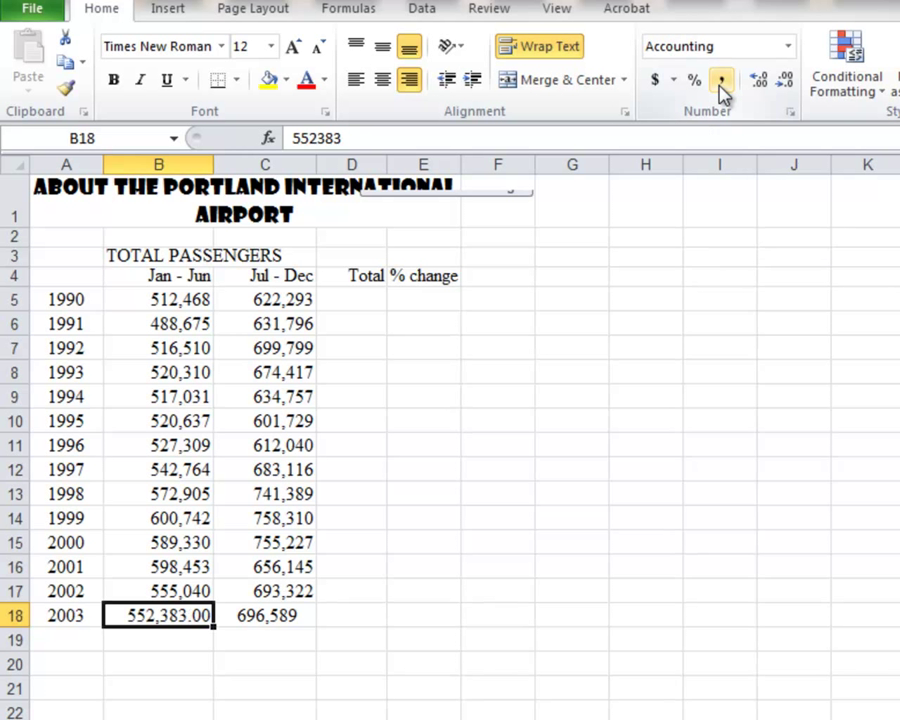
click(787, 84)
click(788, 85)
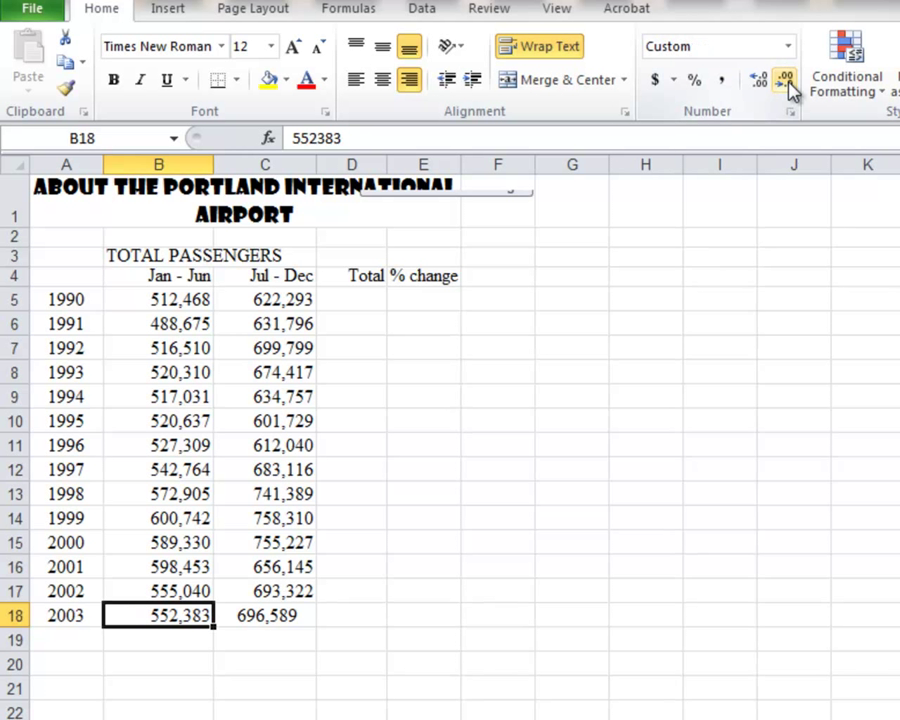
Step: Remove the leading space before 696,589 in cell C18 so the entry is stored as a number
click(287, 617)
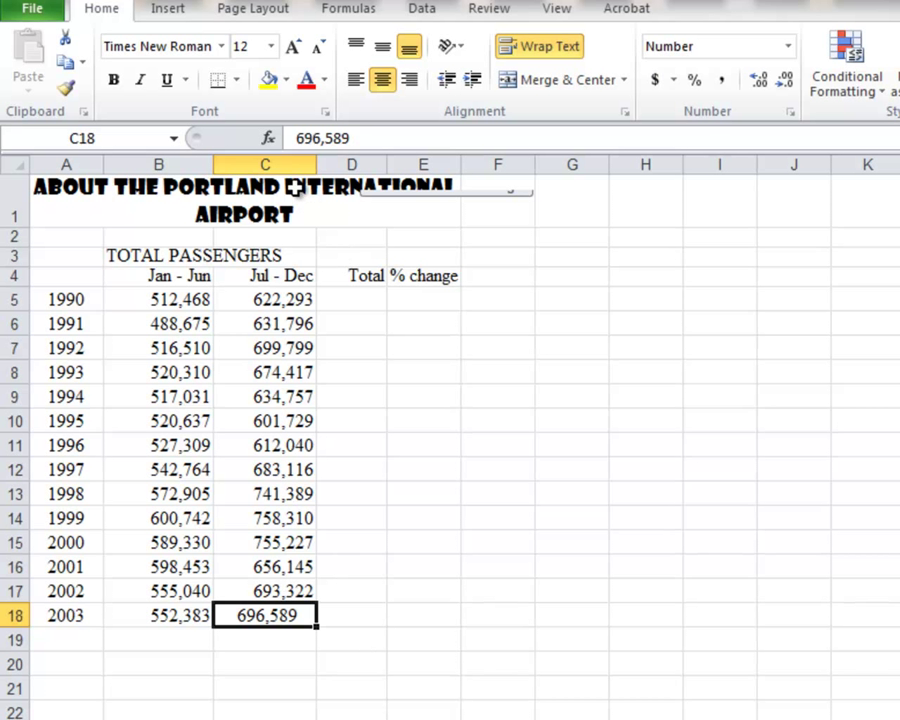
click(298, 140)
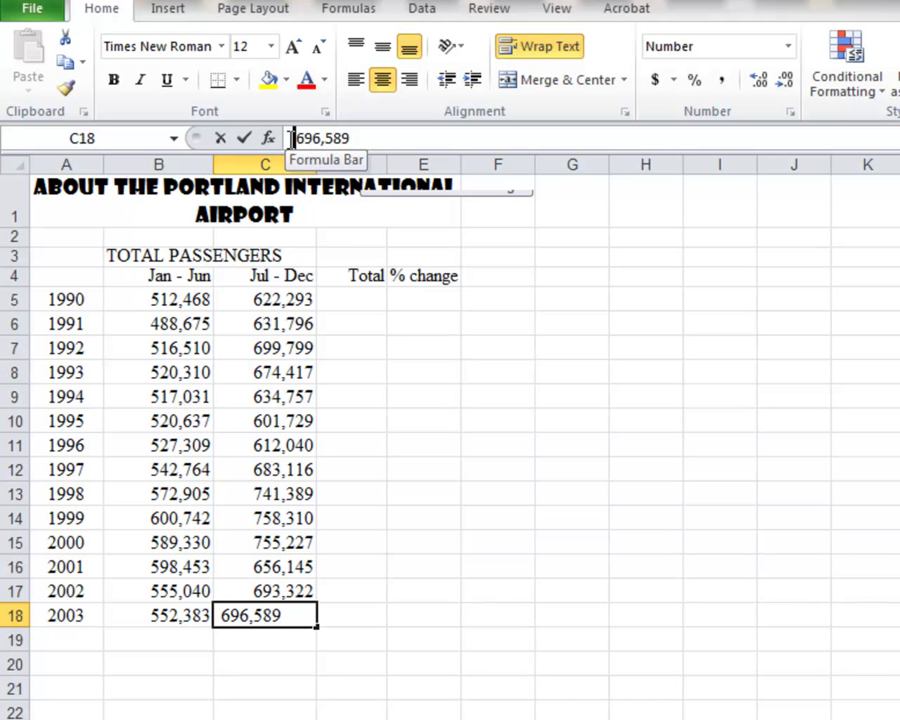
click(291, 138)
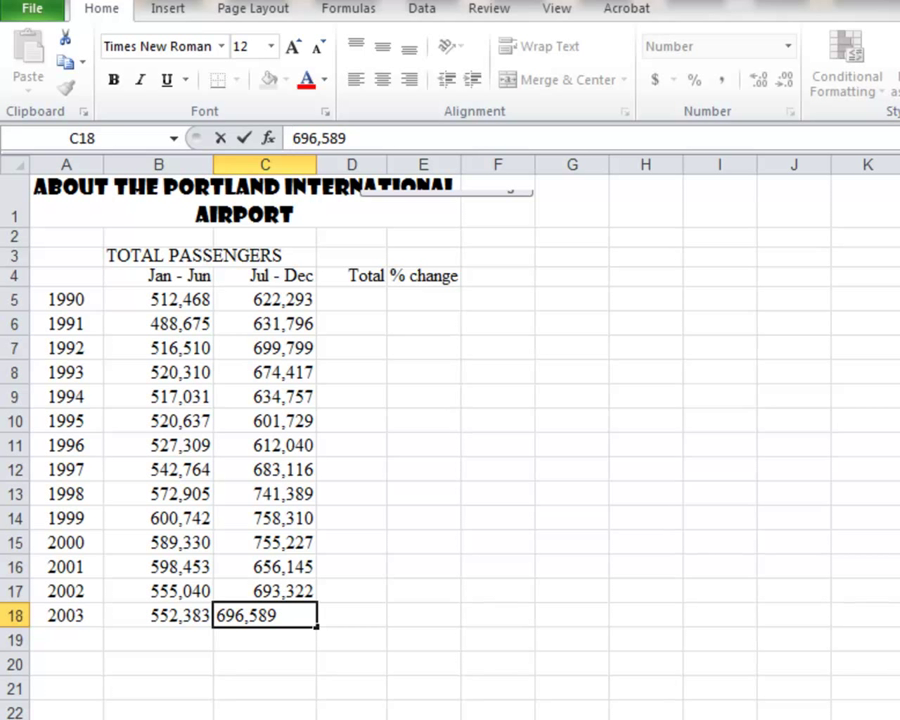
key(Return)
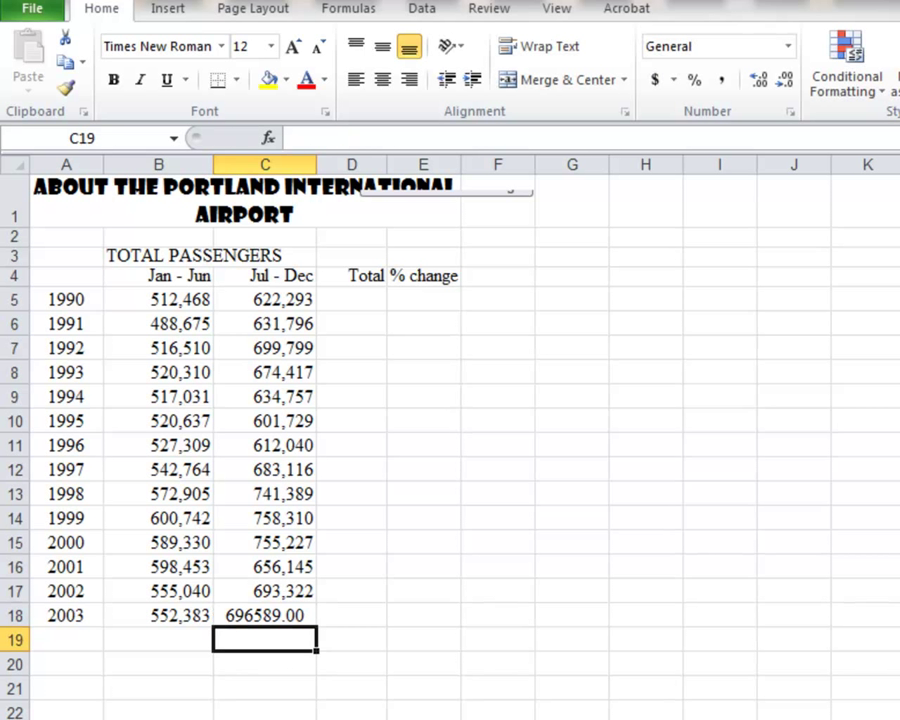
Step: Right-align the 2003 Jul - Dec figure in C18 and format it with a thousands separator and no decimals
click(247, 617)
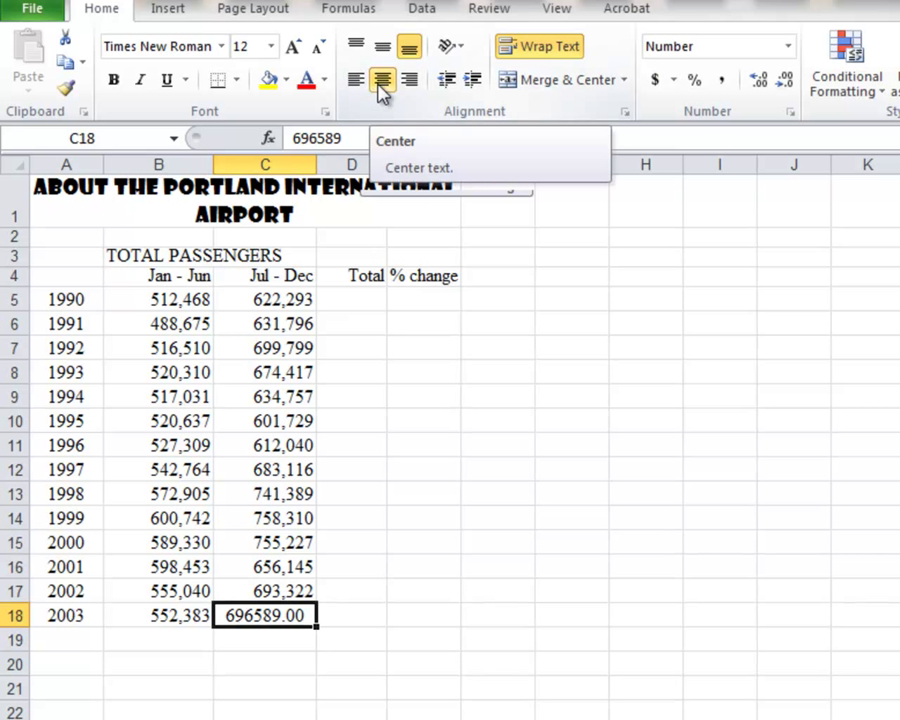
click(408, 81)
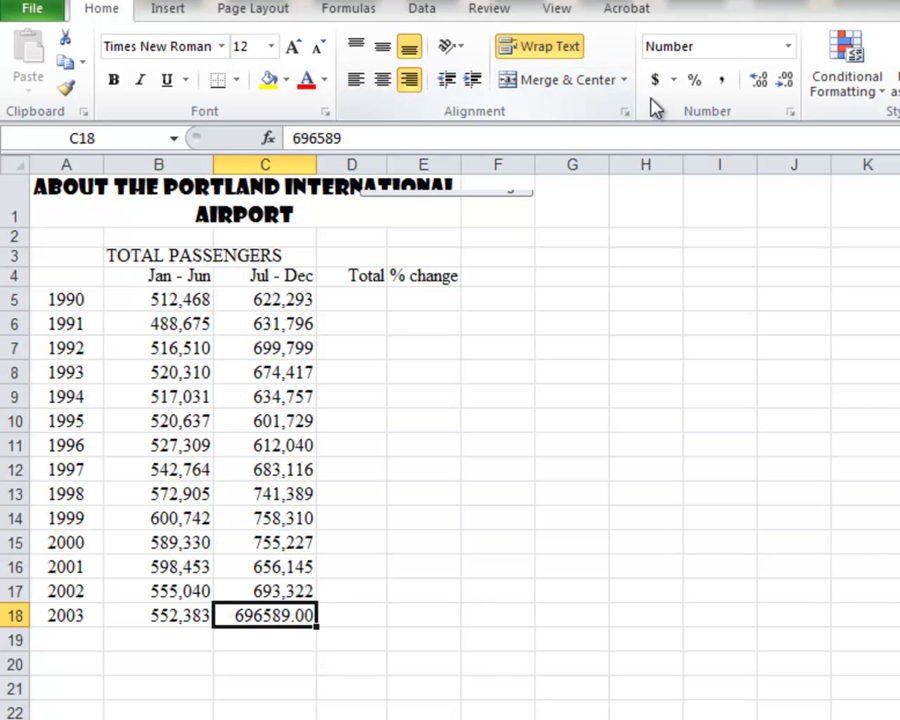
click(787, 80)
click(787, 80)
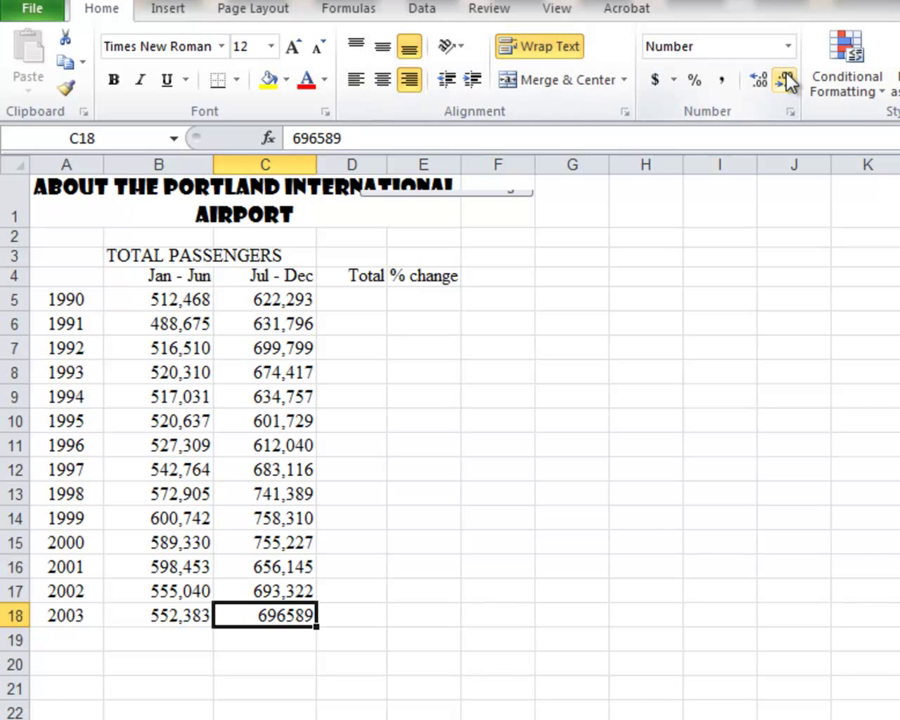
click(725, 84)
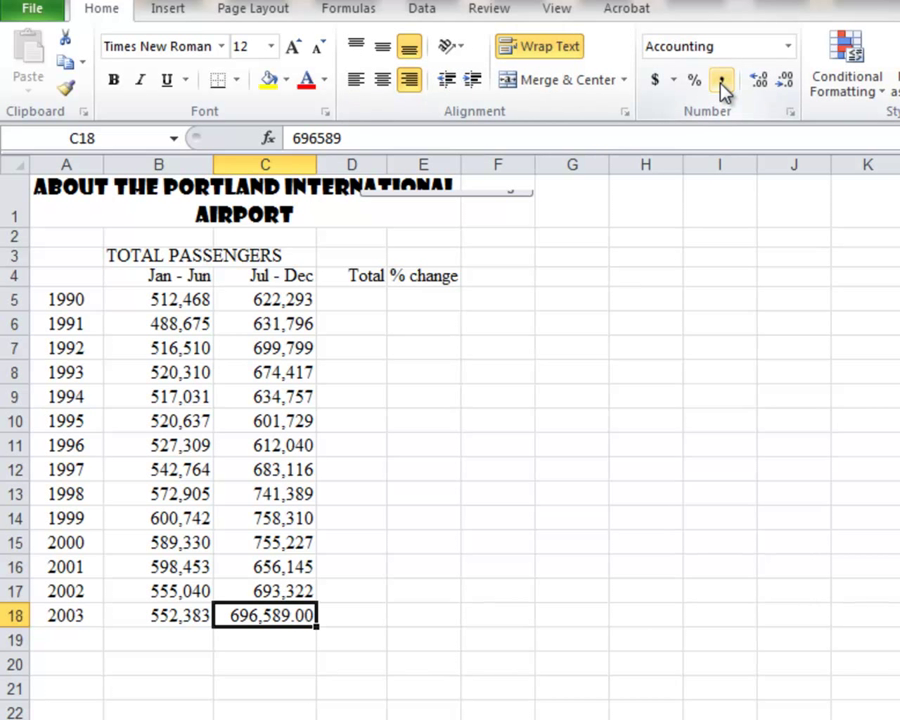
click(786, 81)
click(786, 81)
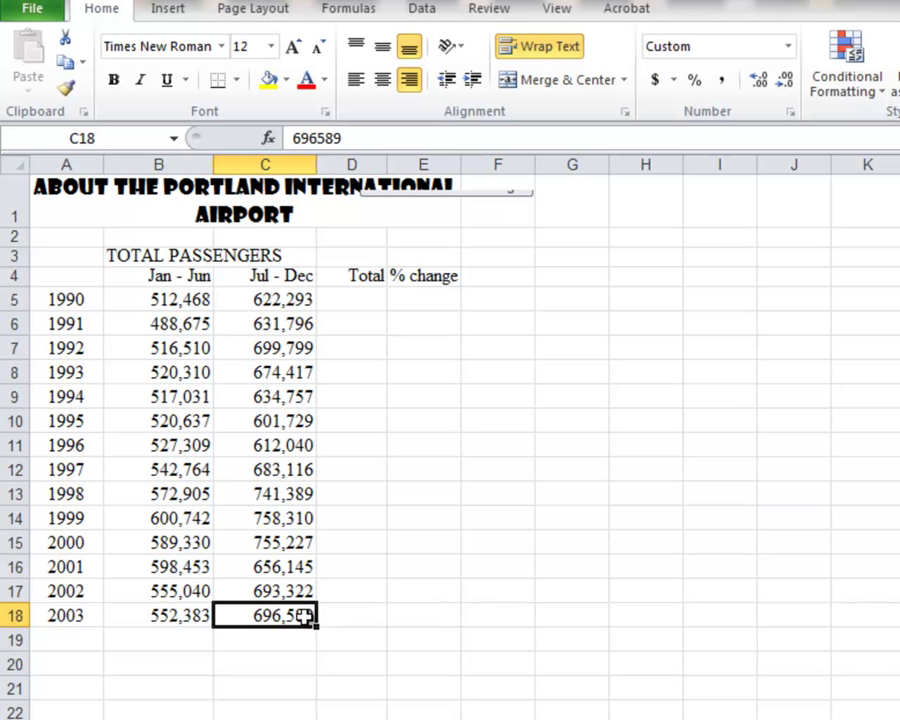
Step: Enter 2010 as text in cell C19 by preceding it with an apostrophe
click(262, 641)
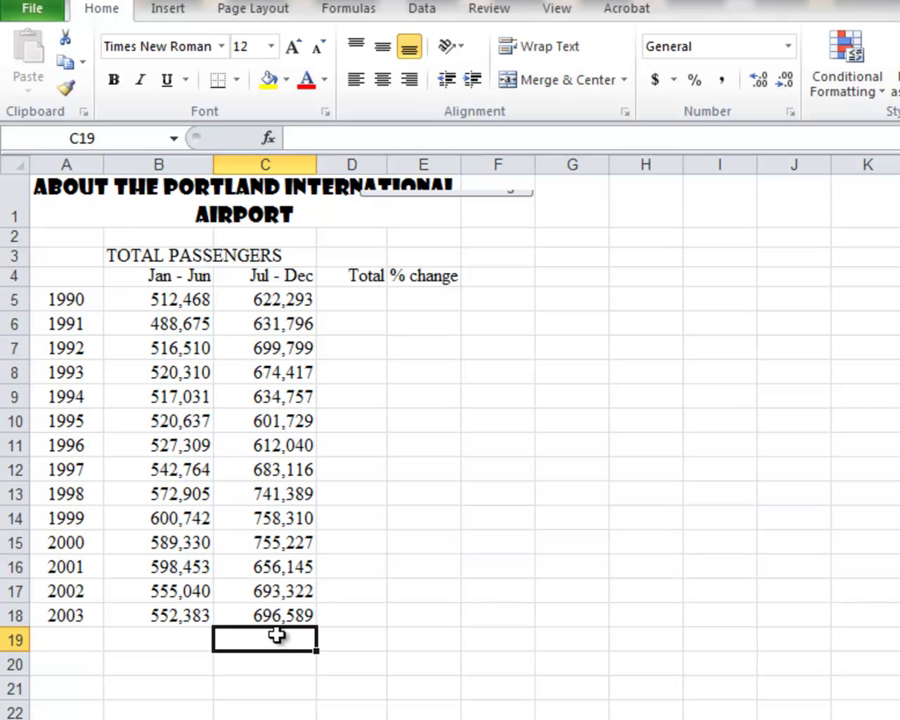
text(')
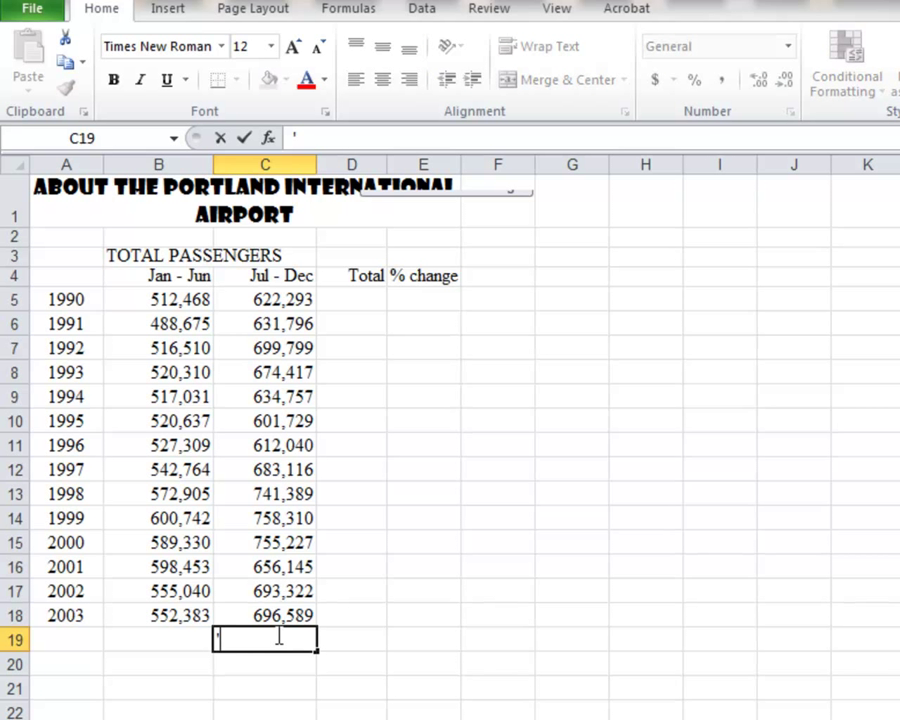
text(2010)
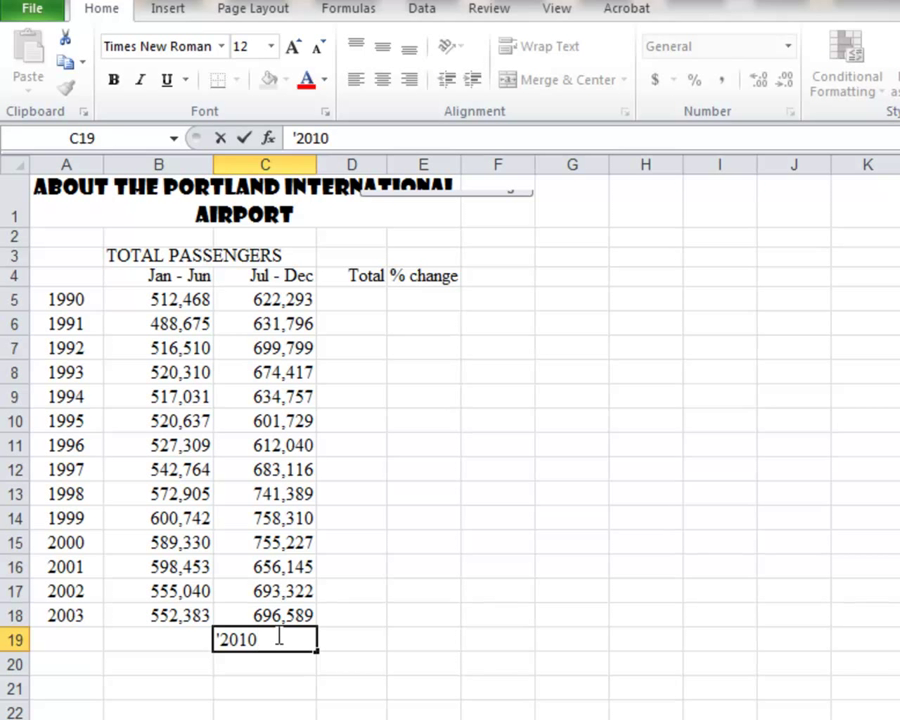
key(Return)
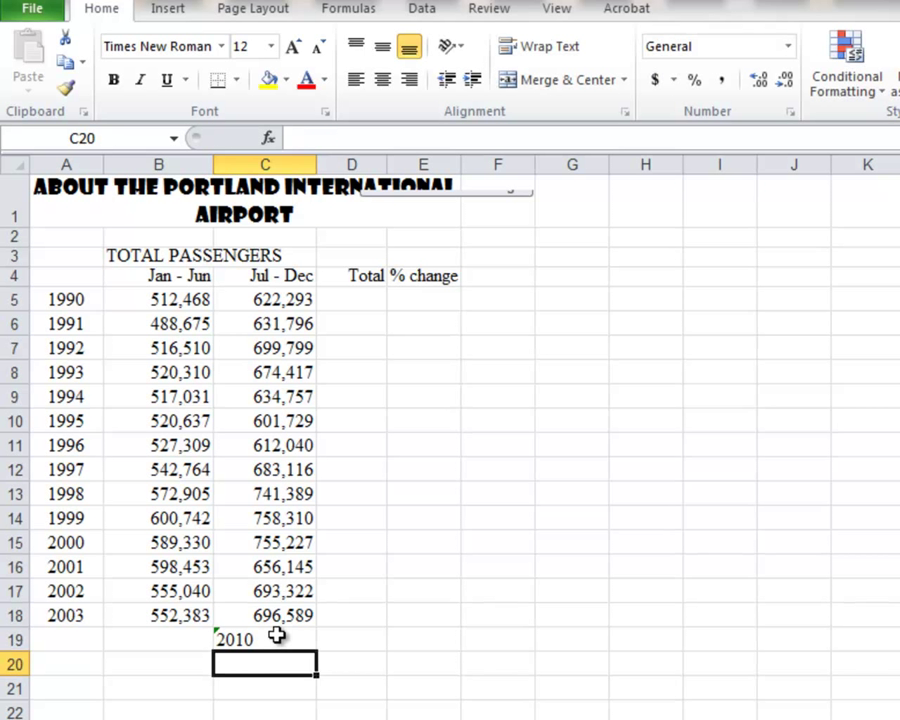
Step: Inspect the error-checking options for the number stored as text in C19 and clear the cell
click(215, 631)
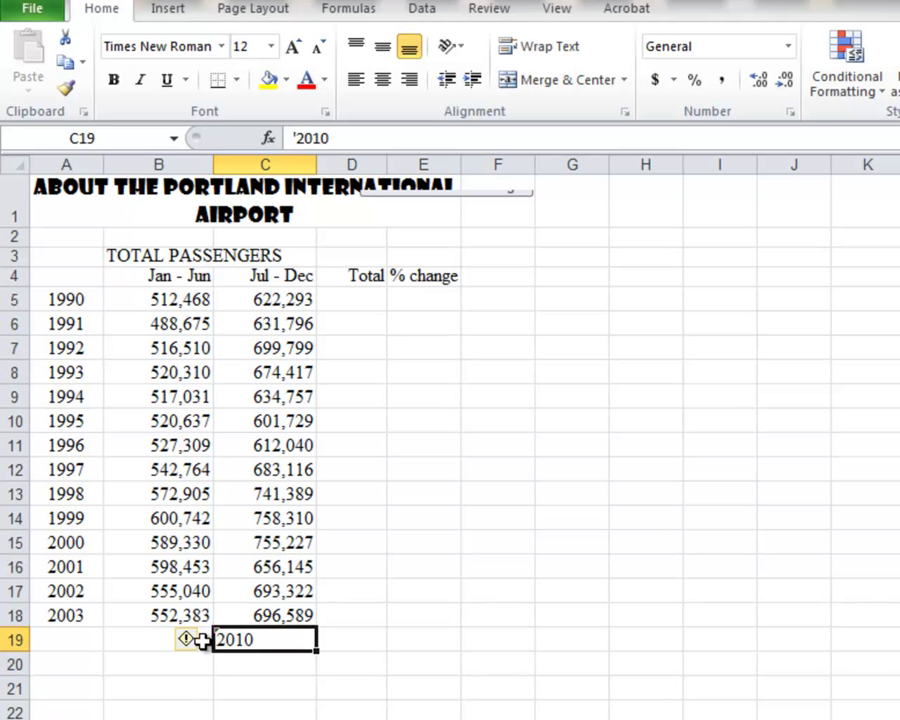
click(194, 638)
click(219, 631)
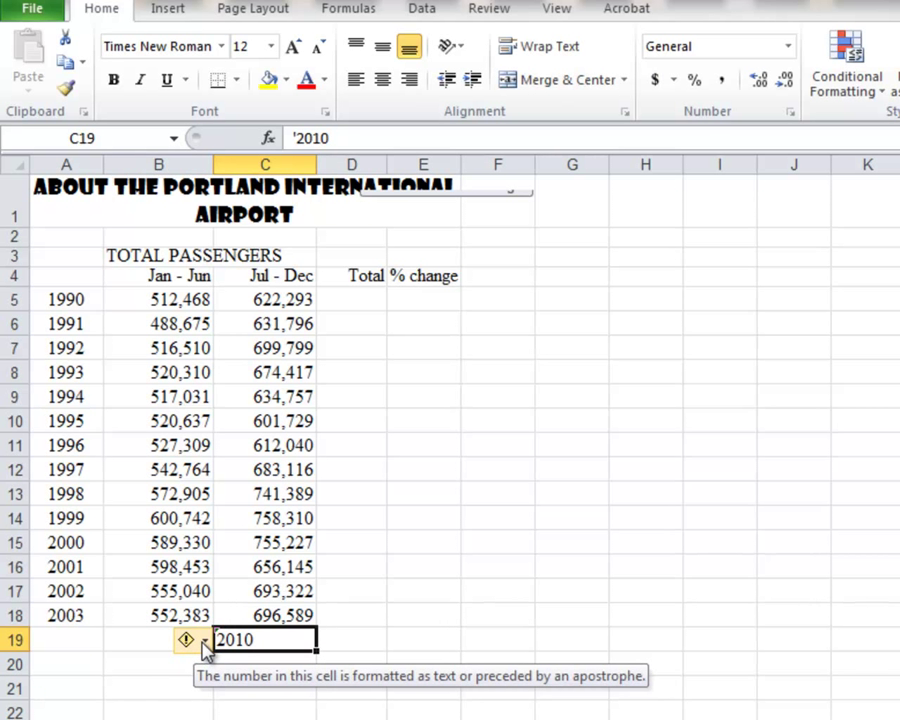
click(203, 643)
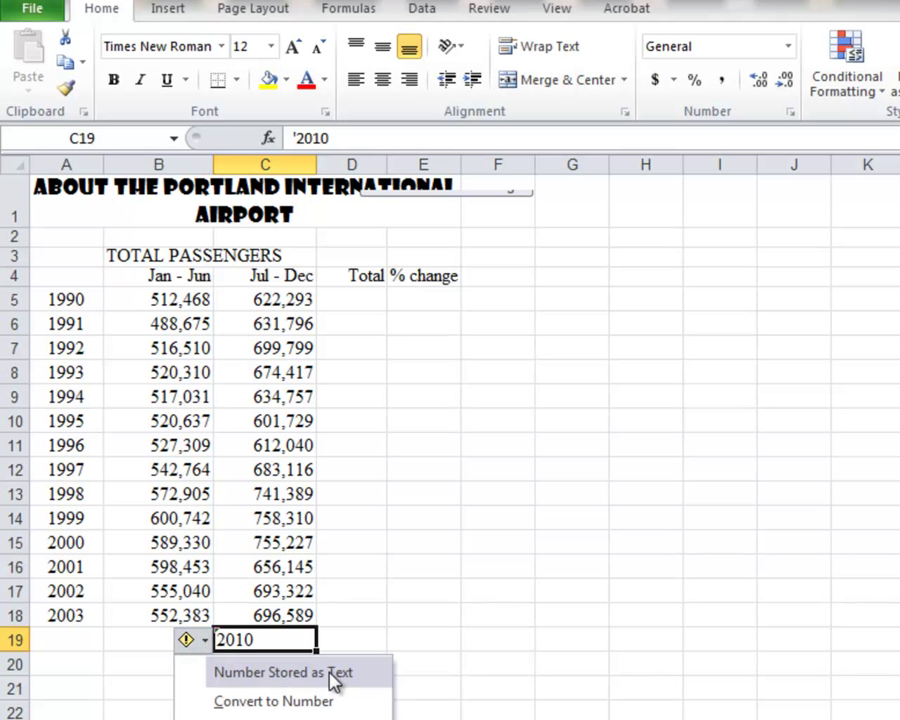
key(Escape)
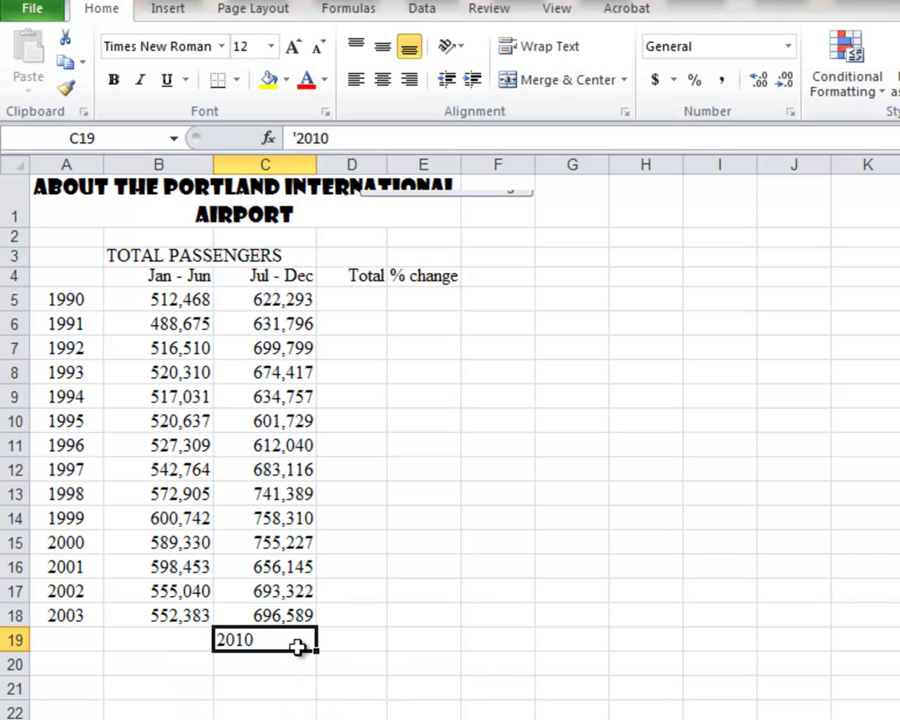
key(Delete)
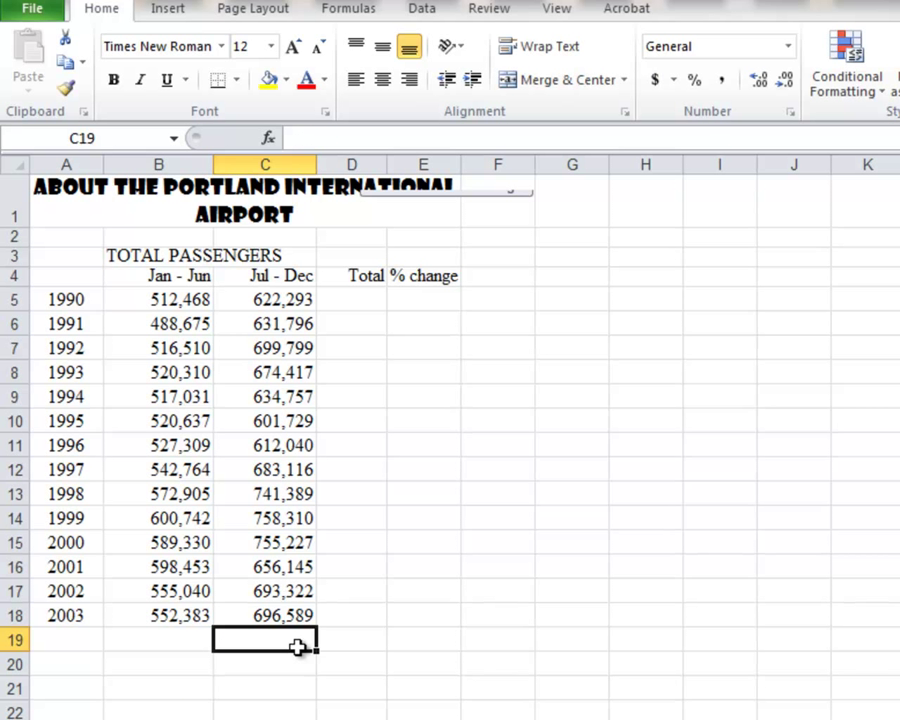
Step: Enter the formula =B5+C5 in D5 to total the 1990 passengers
click(344, 295)
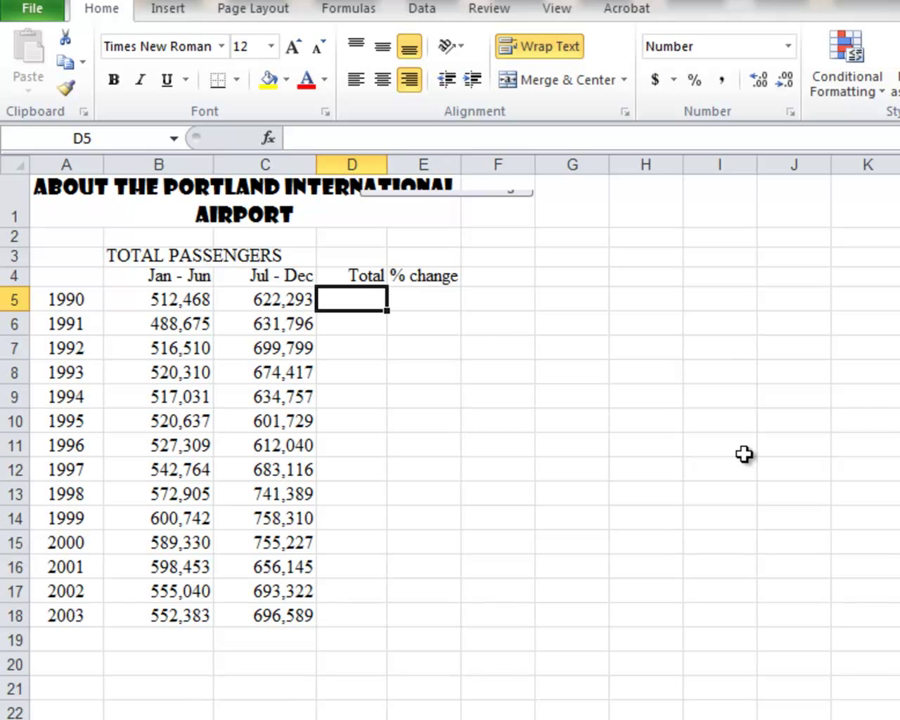
text(=)
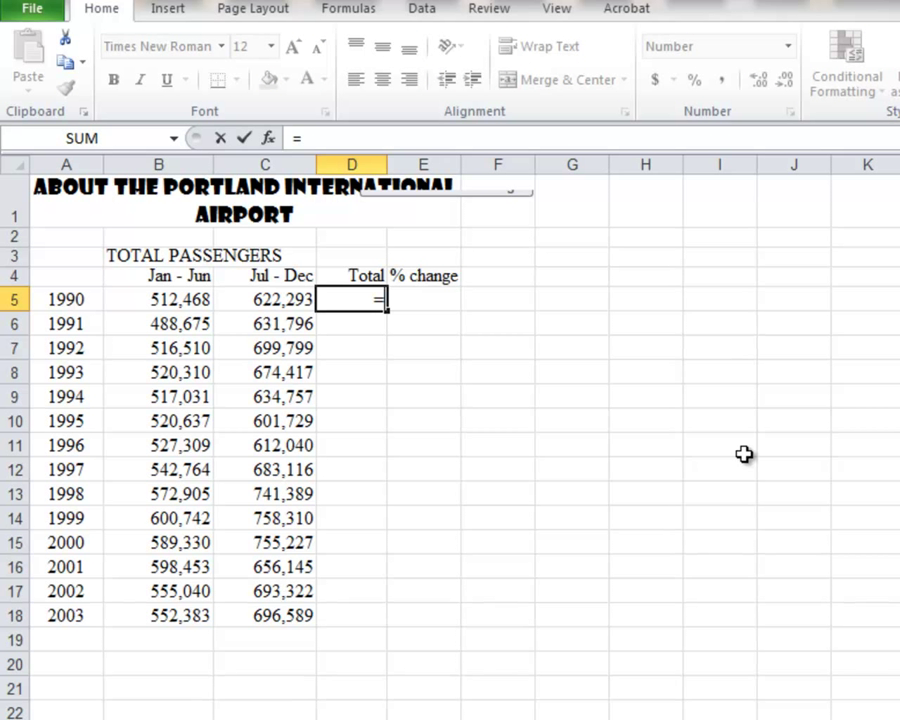
click(195, 303)
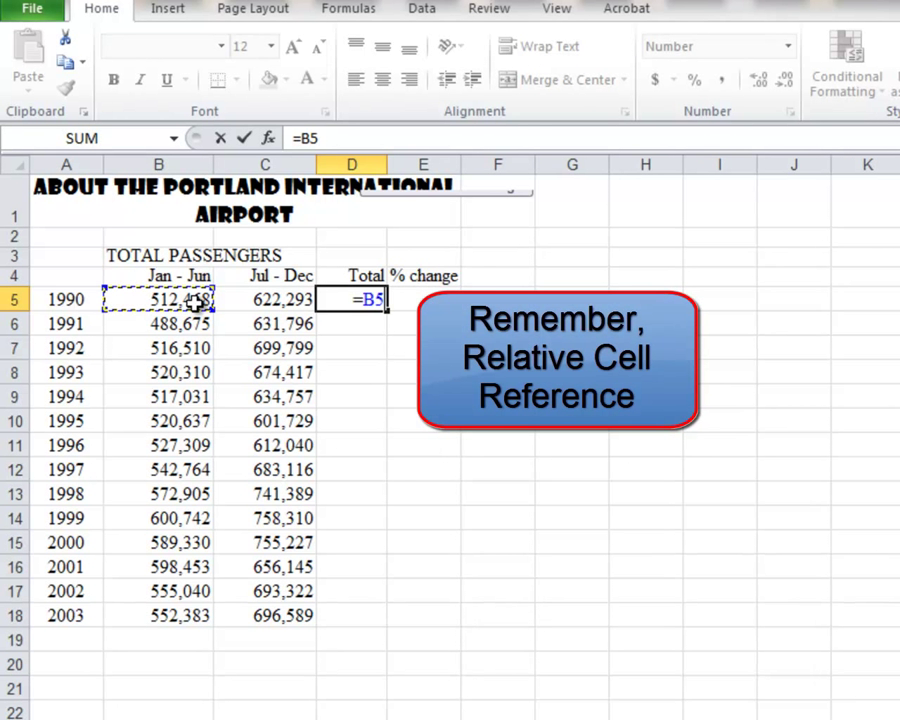
text(+)
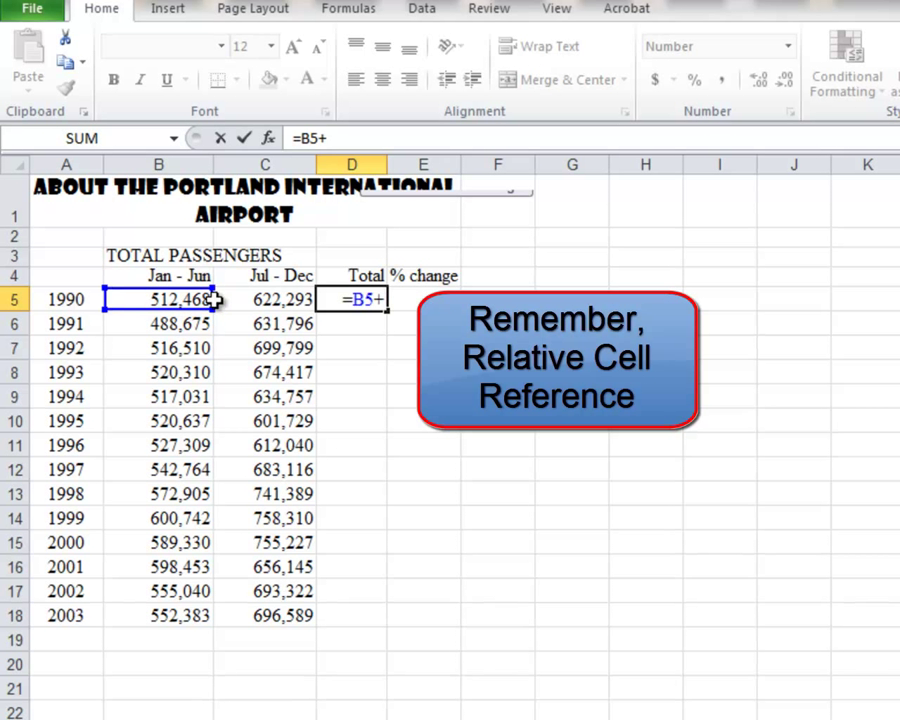
click(250, 298)
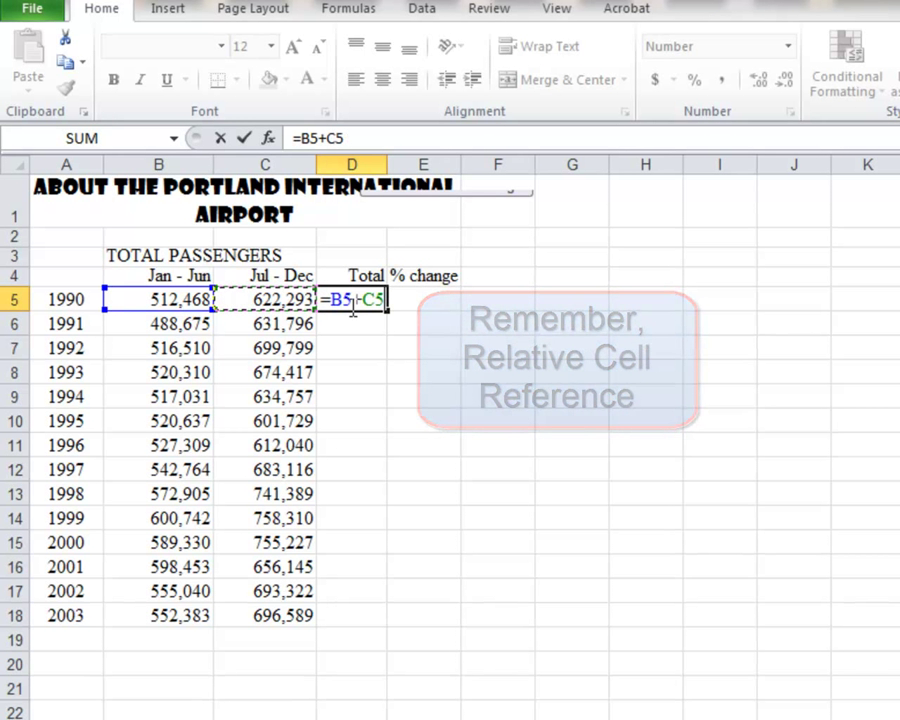
key(Return)
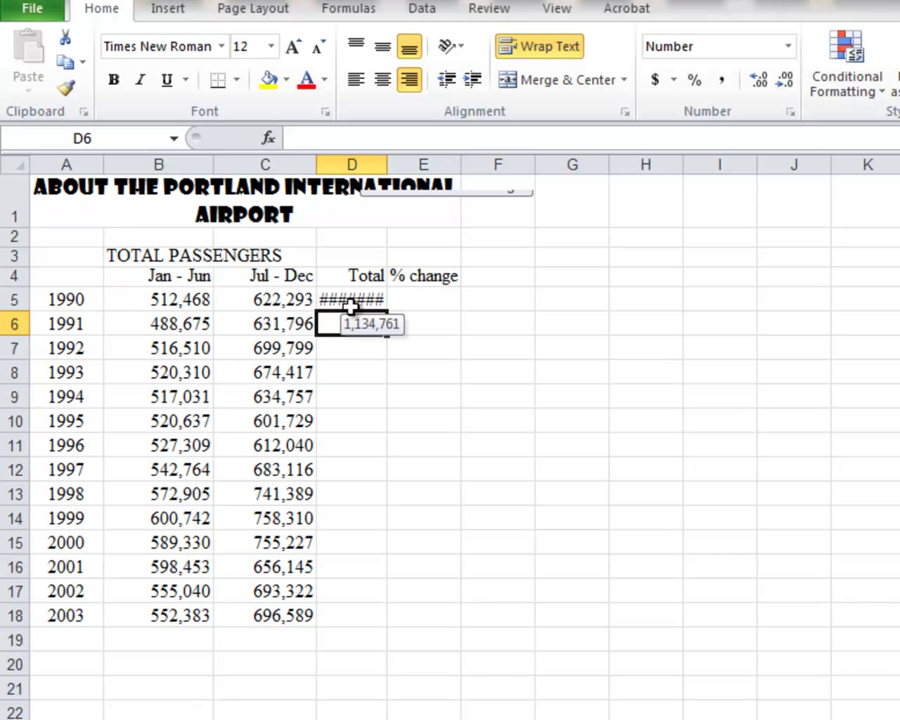
Step: Widen column D to fit the totals and fill the D5 formula down through D18
click(354, 300)
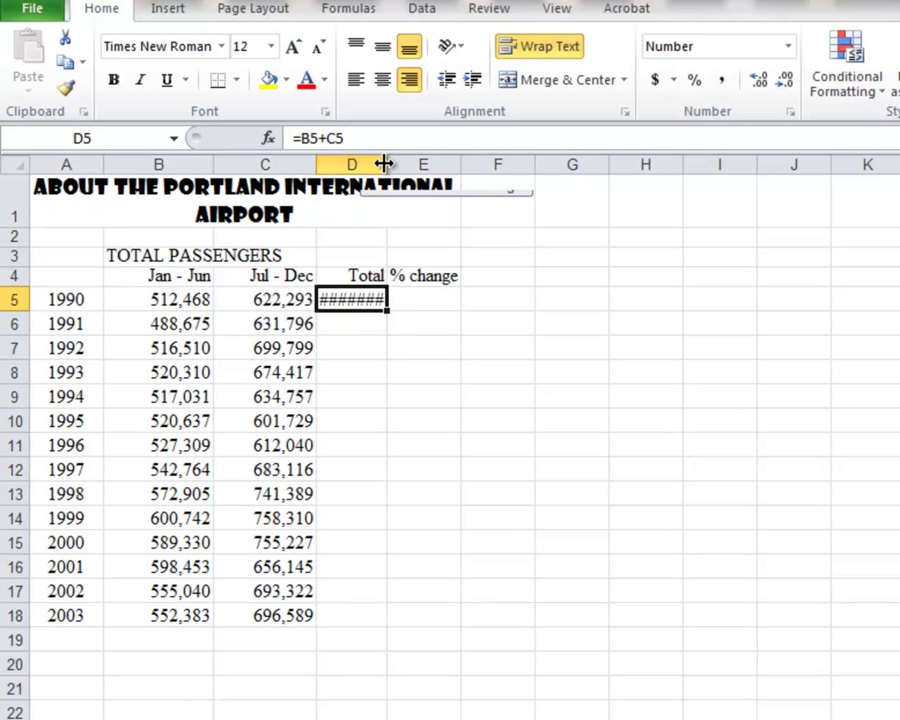
drag(387, 164, 412, 160)
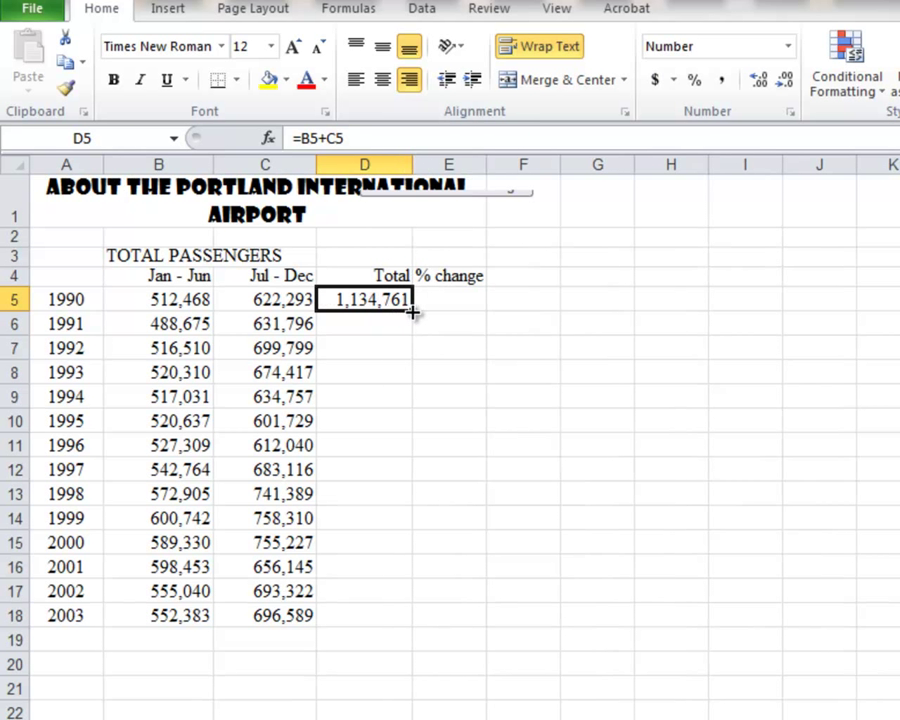
drag(412, 310, 415, 628)
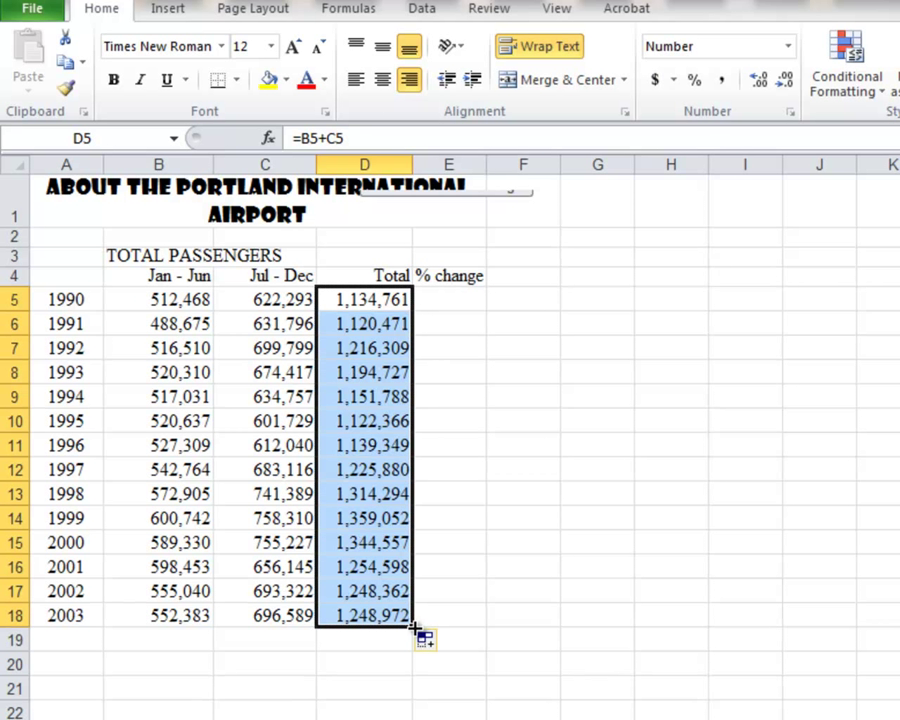
click(378, 663)
Step: Enter the formula =(C5-B5)/B5 in E5 to calculate the 1990 percentage change between the two half-years
click(446, 299)
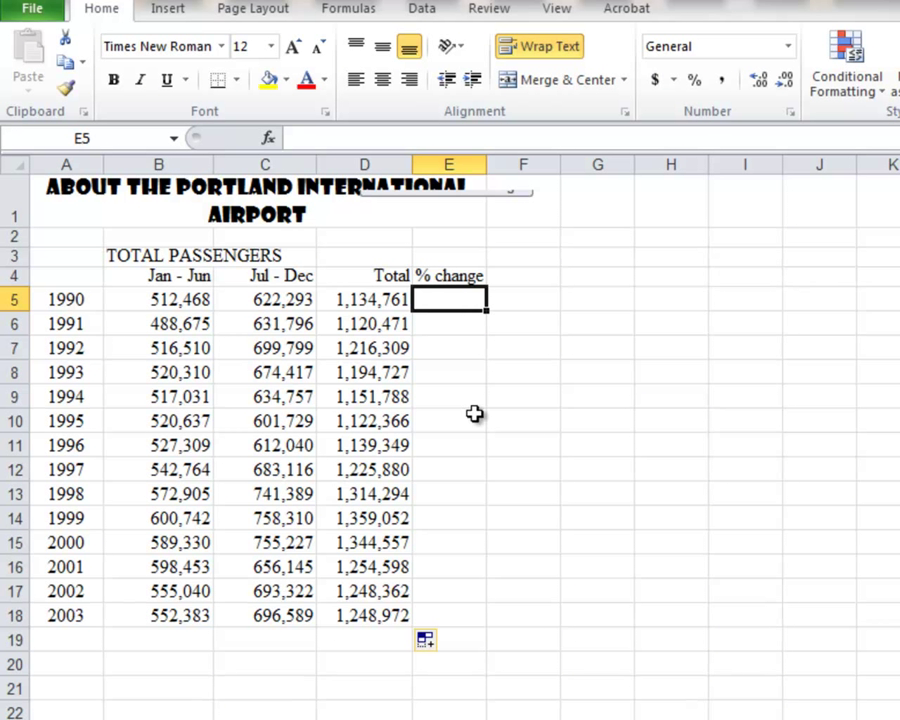
text(=)
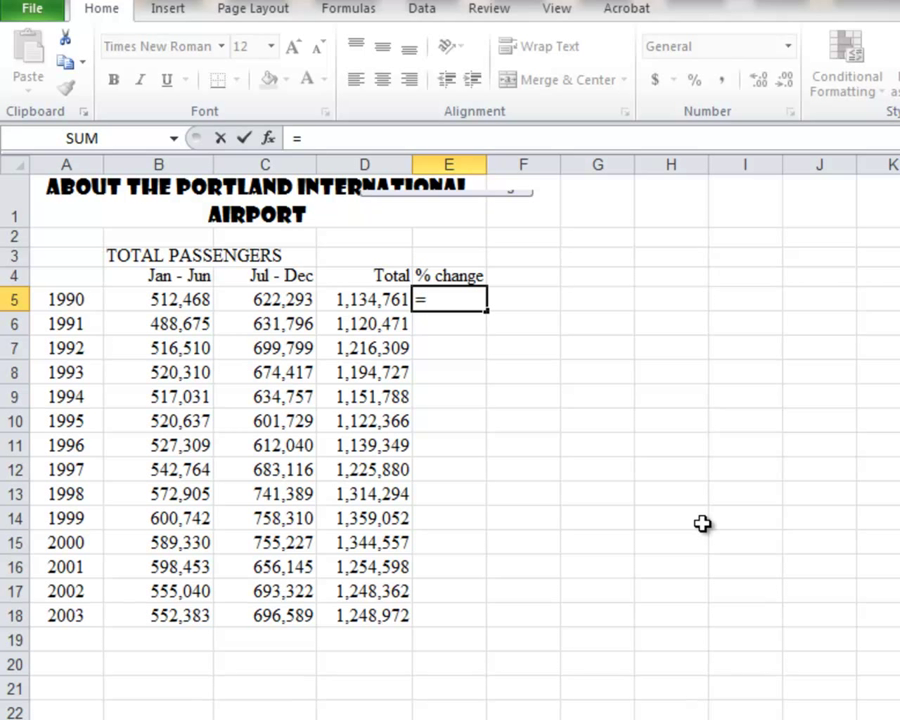
text(()
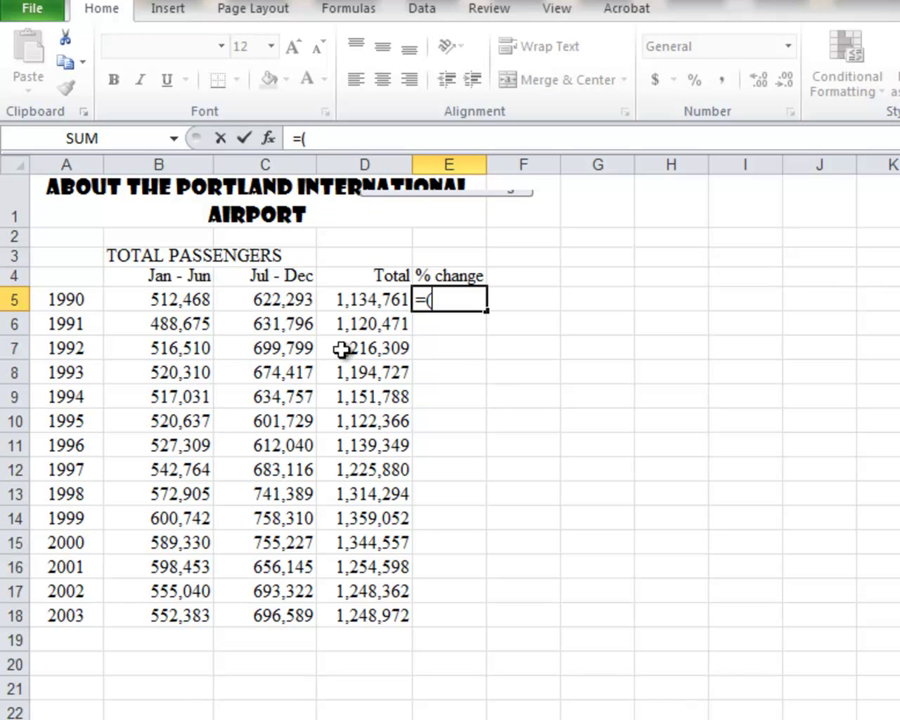
click(289, 302)
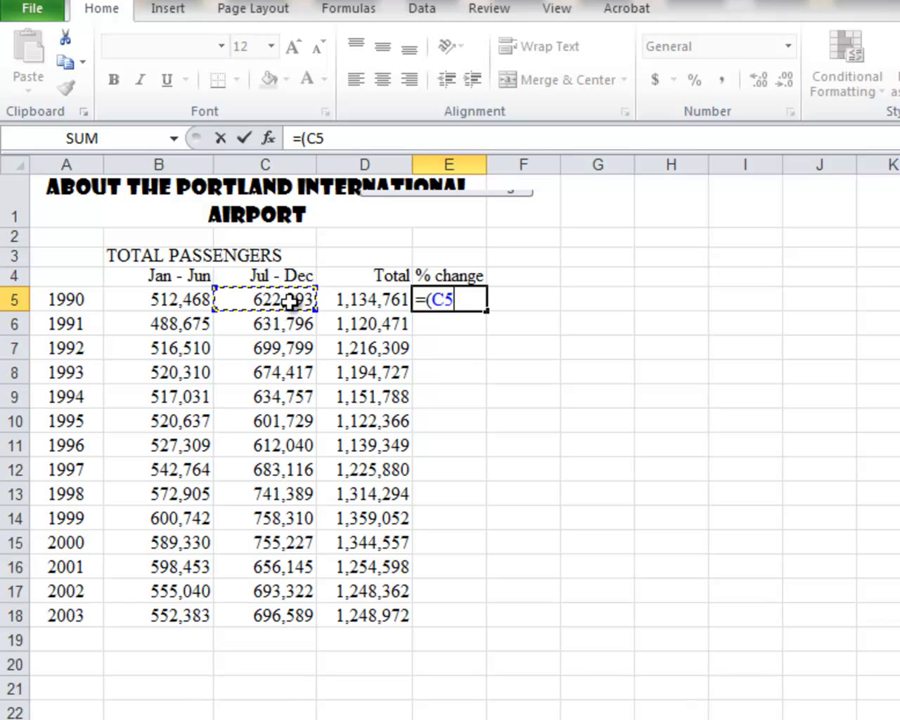
text(-)
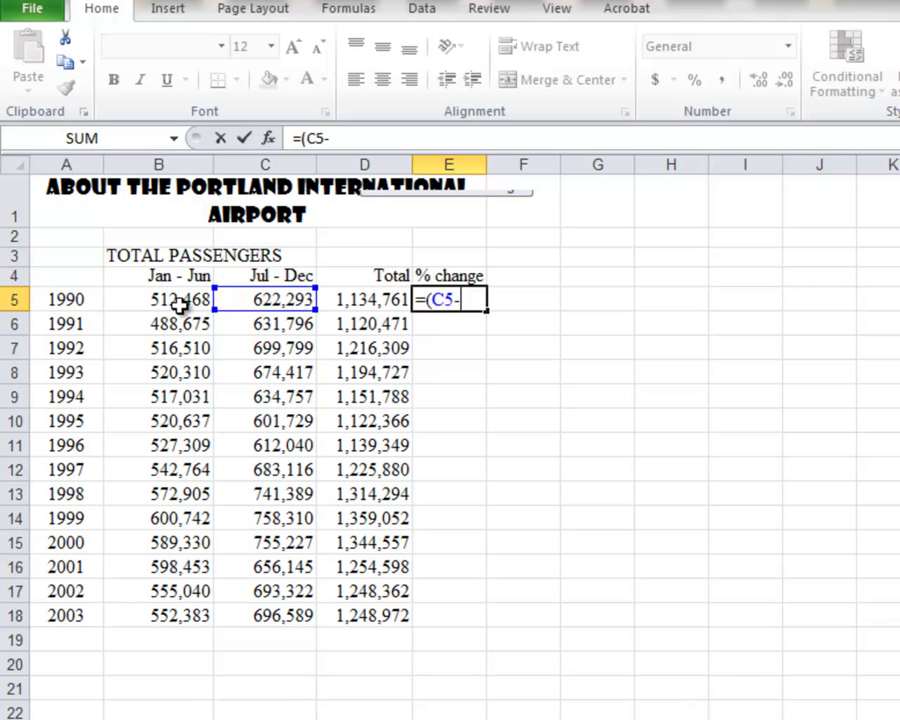
click(181, 299)
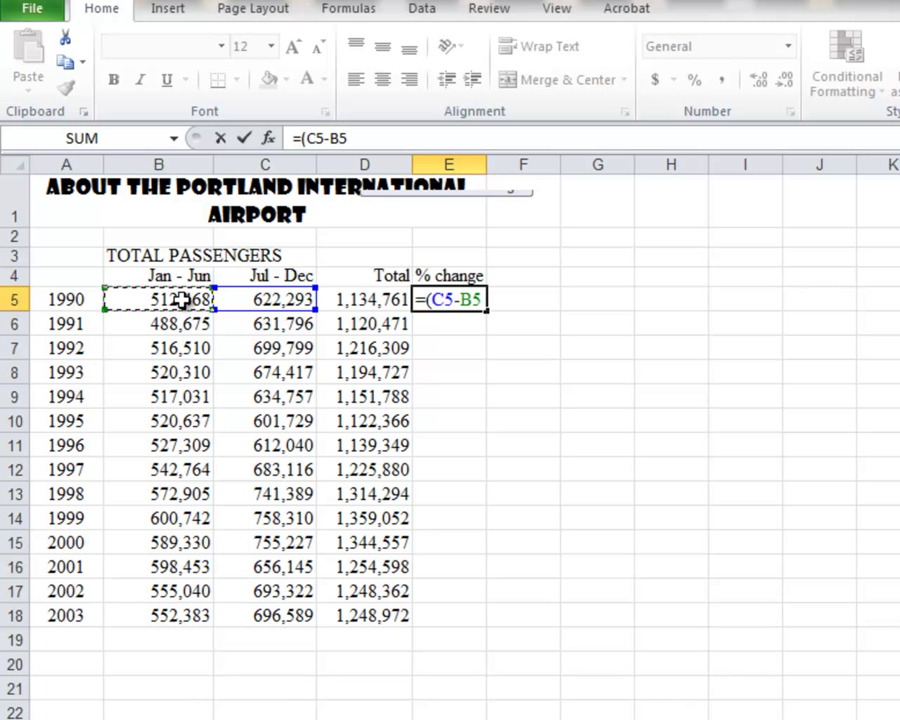
text())
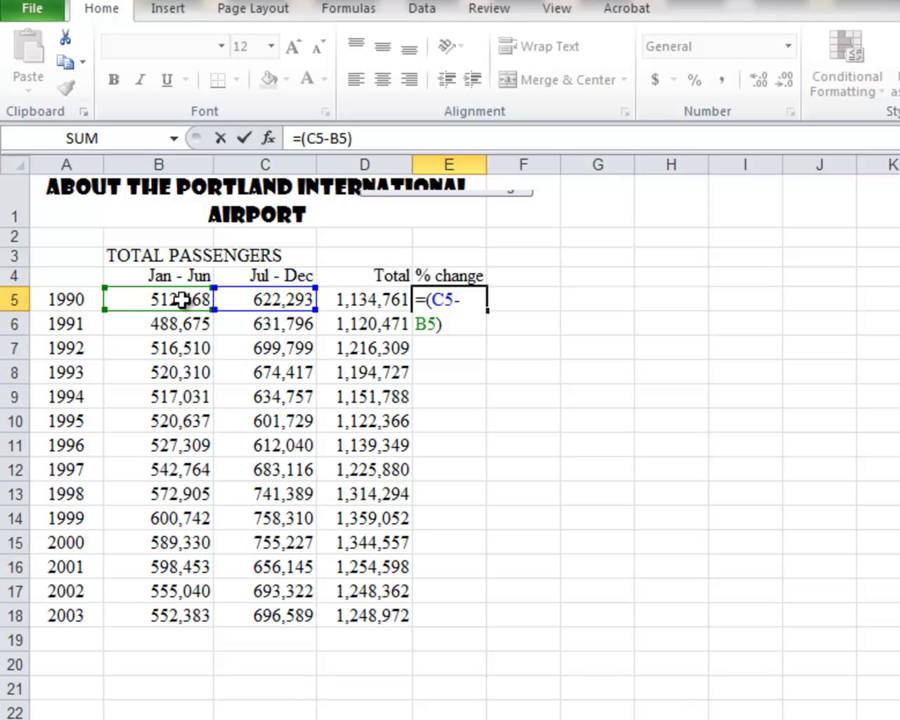
text(/)
click(181, 299)
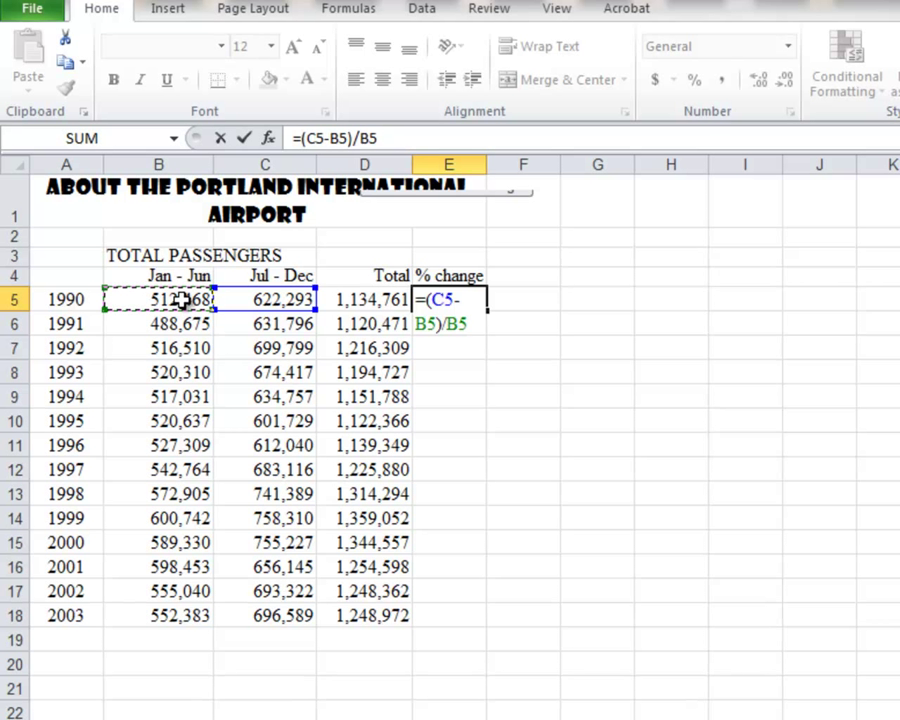
key(Return)
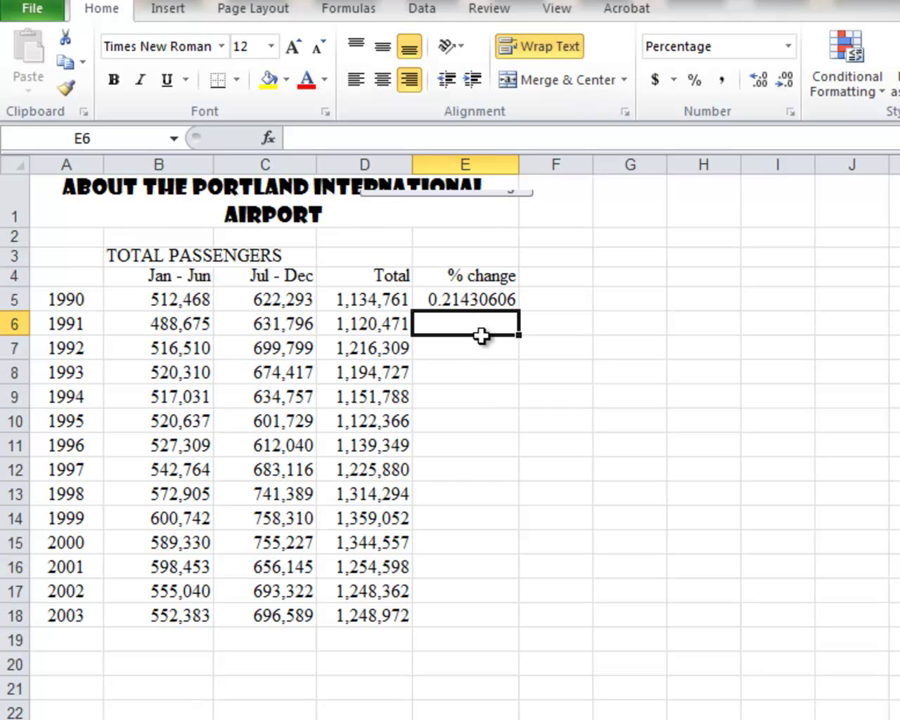
Step: Fill the % change formula from E5 down through E18 and check the copied formulas in E6 to E9
click(484, 299)
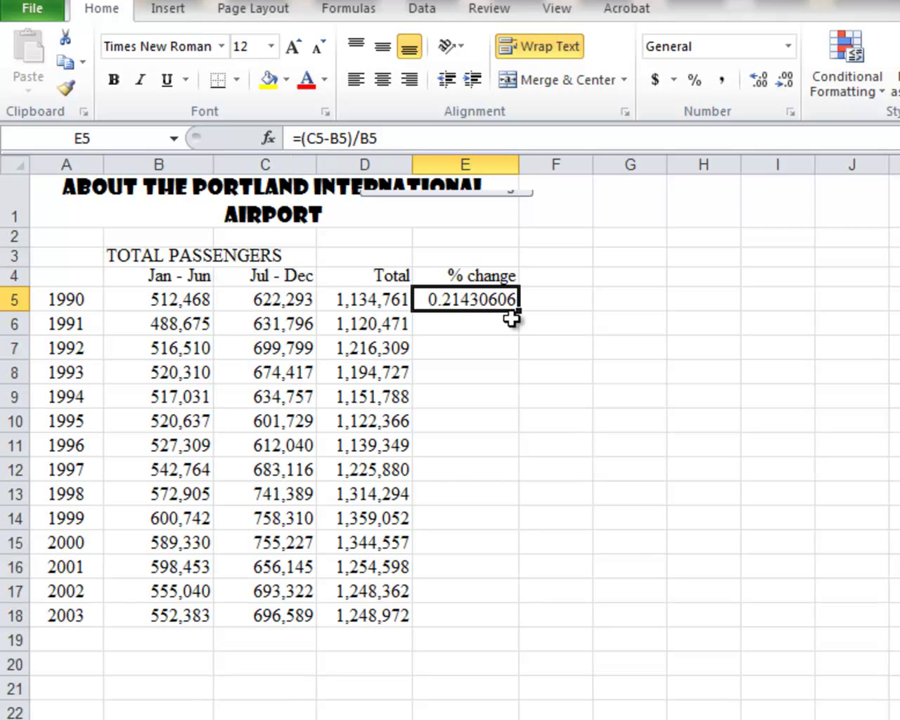
drag(521, 313, 518, 633)
click(478, 323)
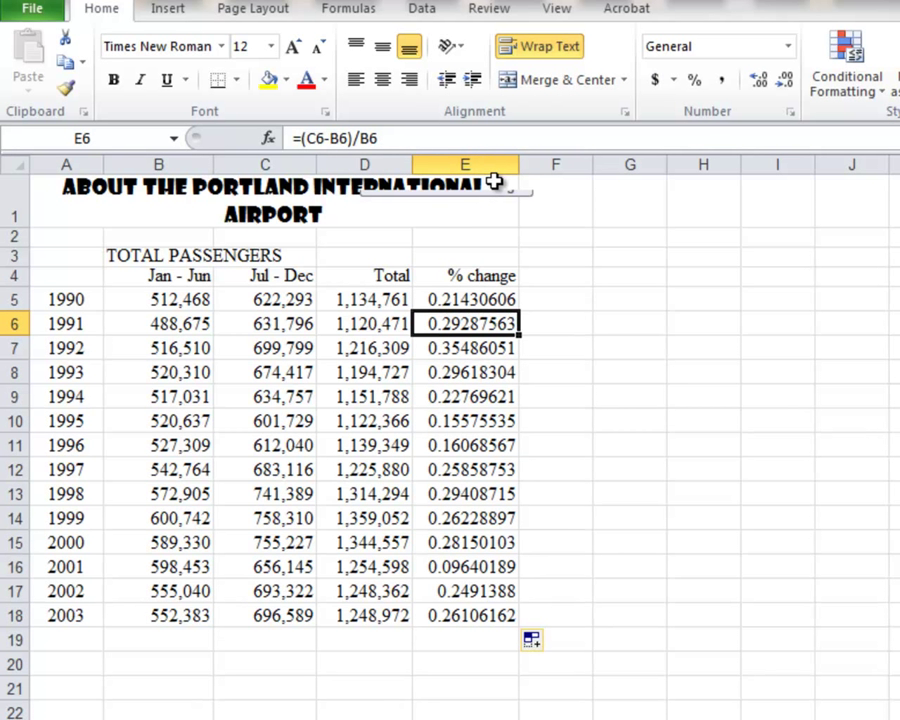
key(Down)
key(Down)
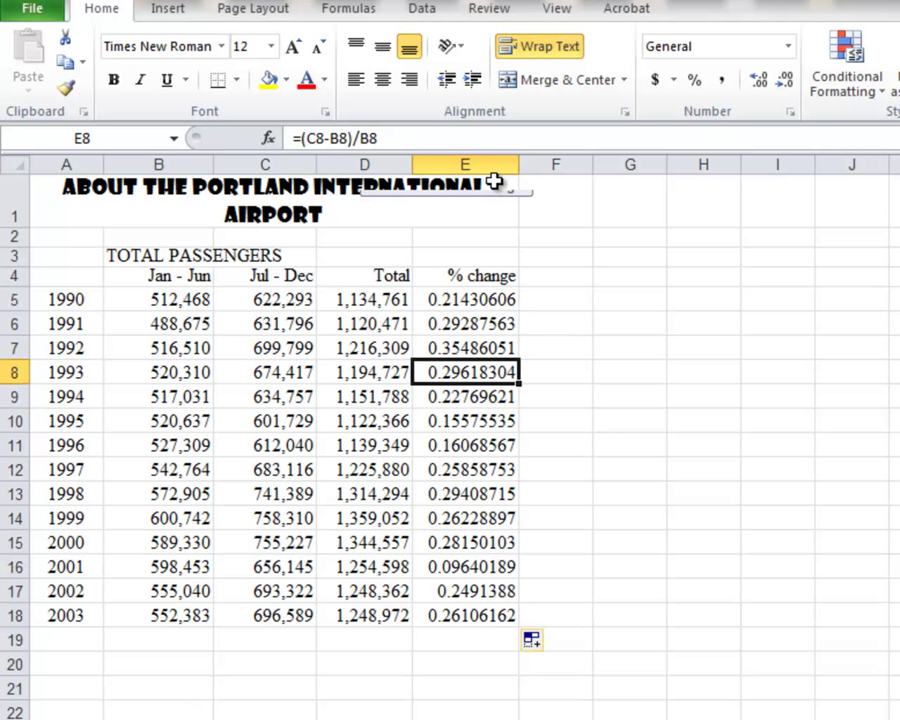
key(Down)
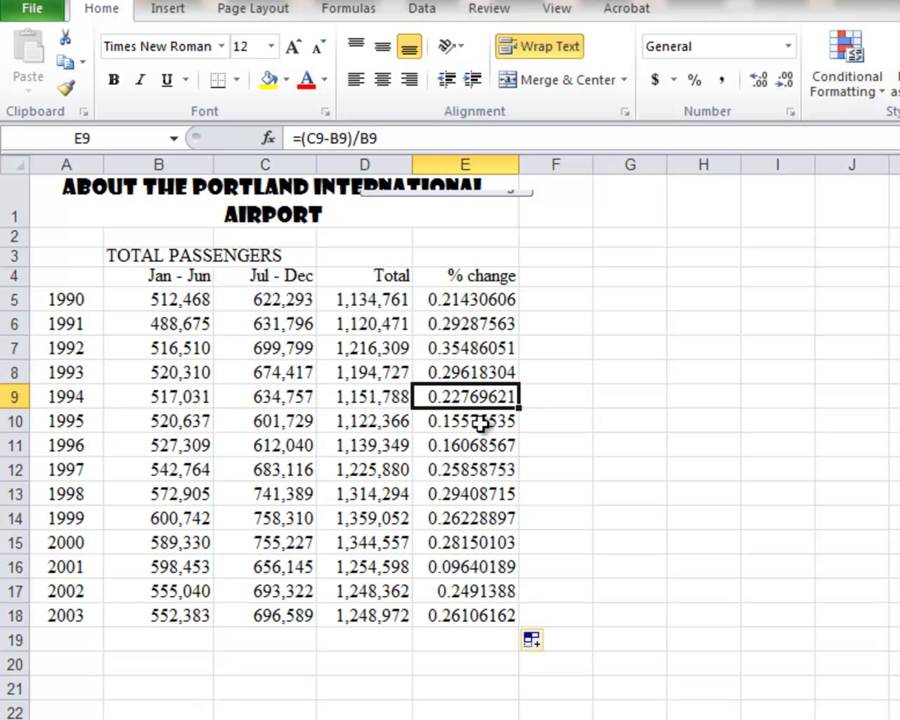
Step: Format the % change results in E5:E18 as percentages
click(479, 300)
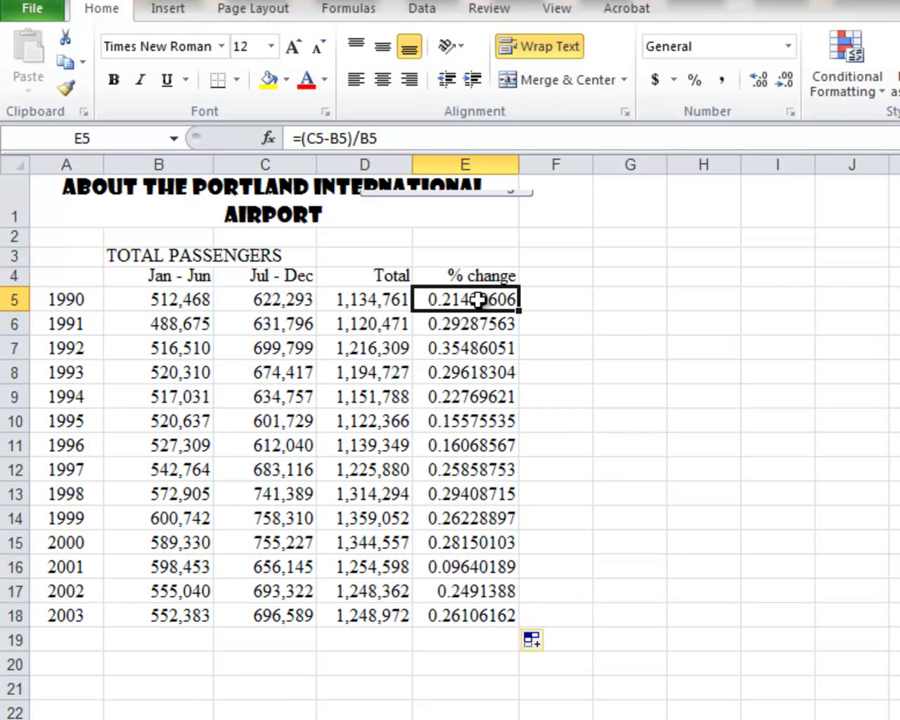
drag(479, 300, 472, 610)
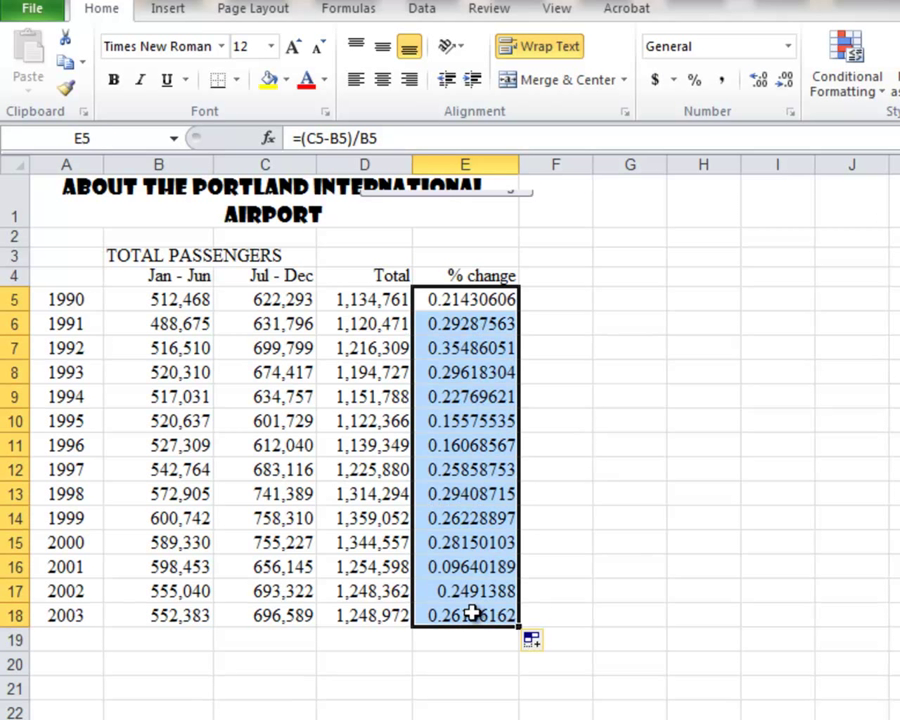
click(697, 84)
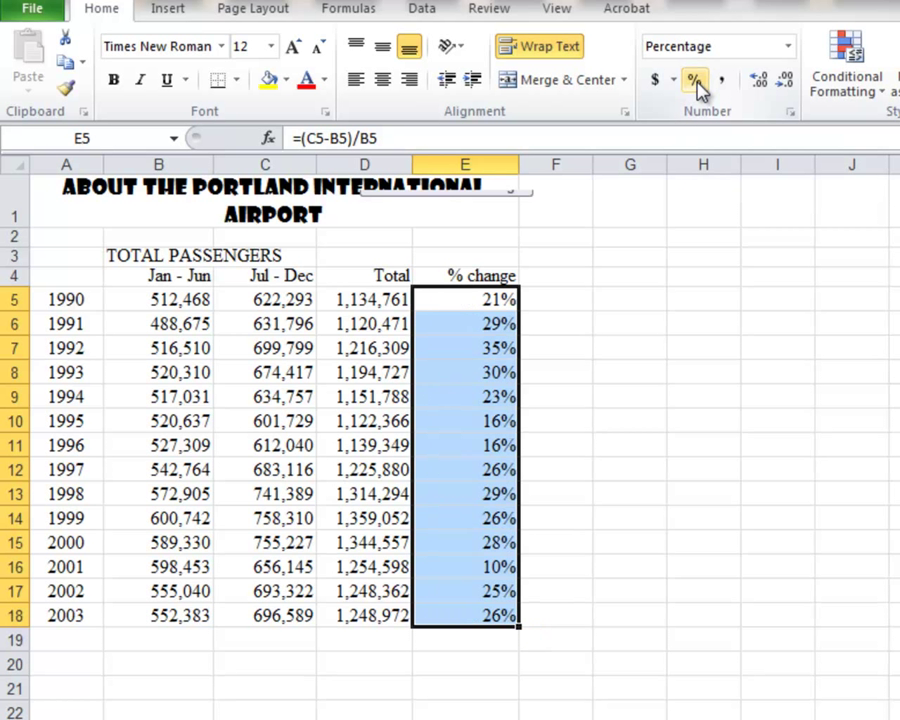
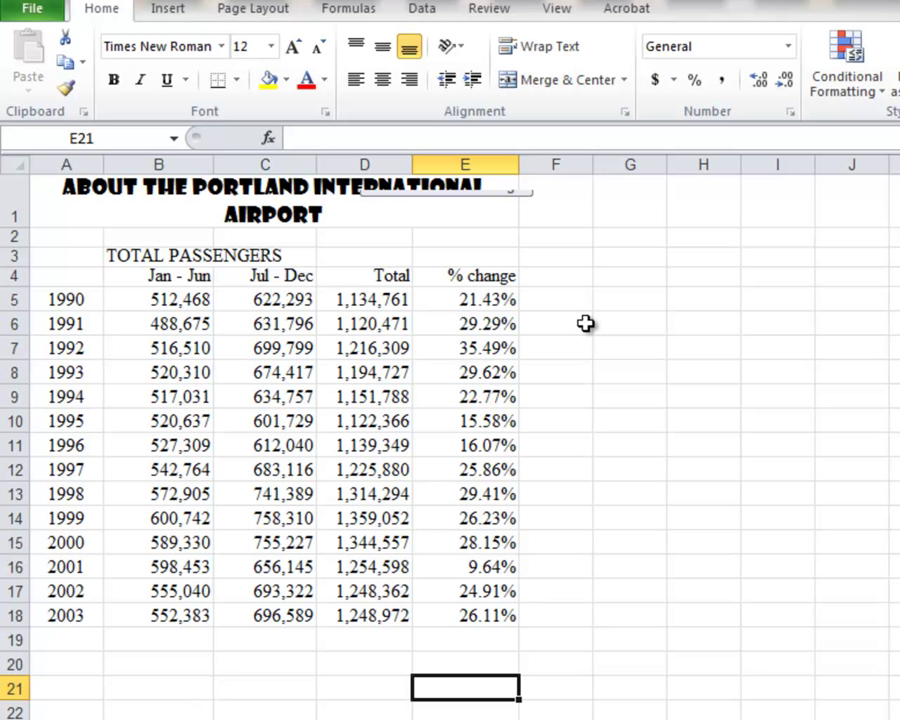
Step: Enter 8% in G2 as the percent-increase rate
click(630, 235)
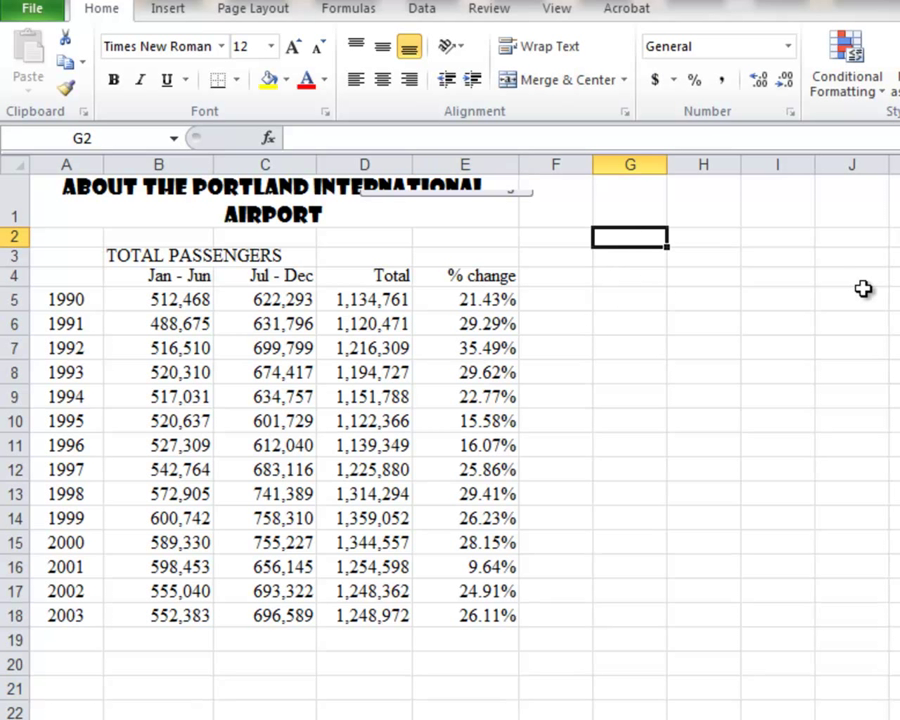
text(8)
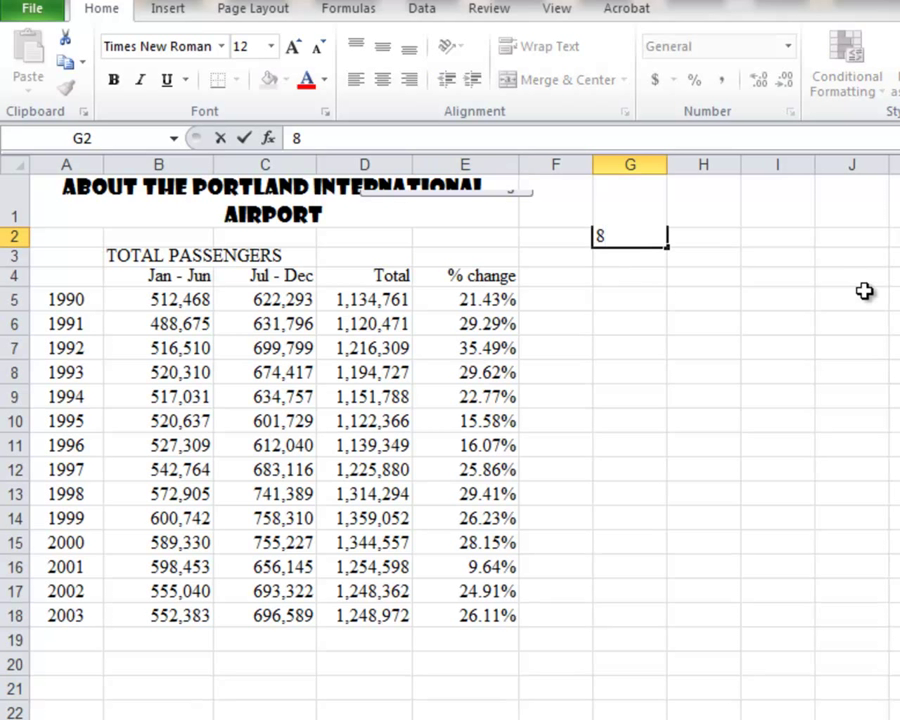
text(%)
key(Return)
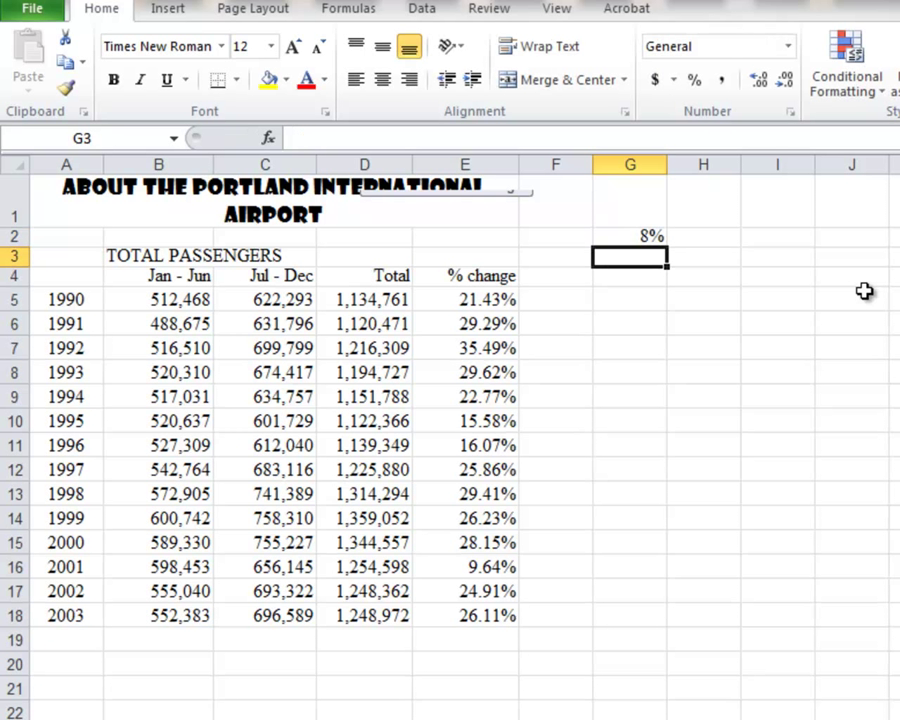
Step: Enter the formula =D6+D6*$G$2 in G6 to increase the 1991 total by the rate, using an absolute reference to G2
click(617, 323)
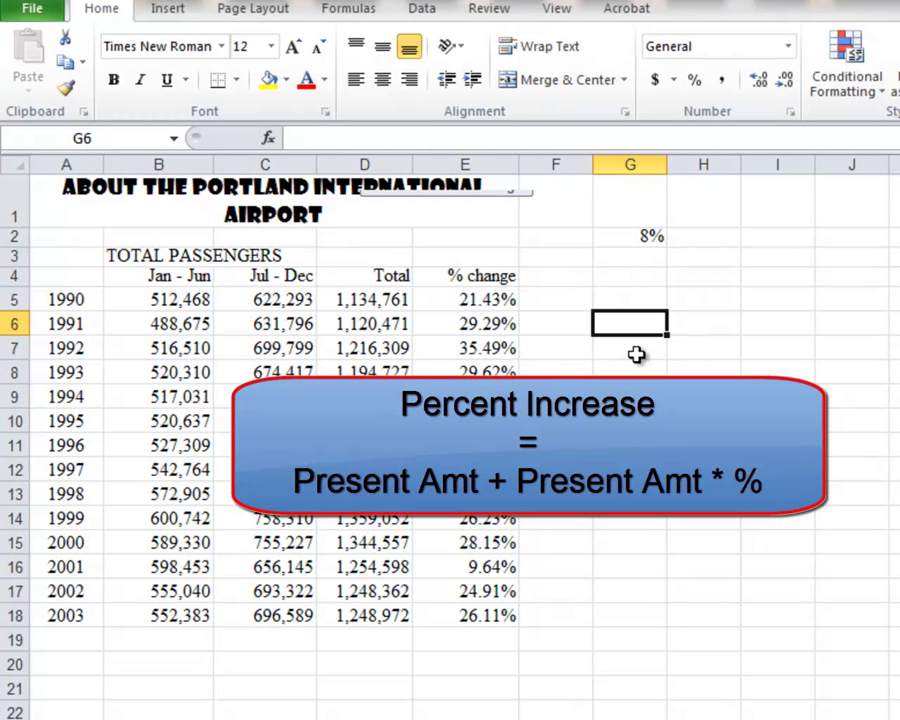
text(=)
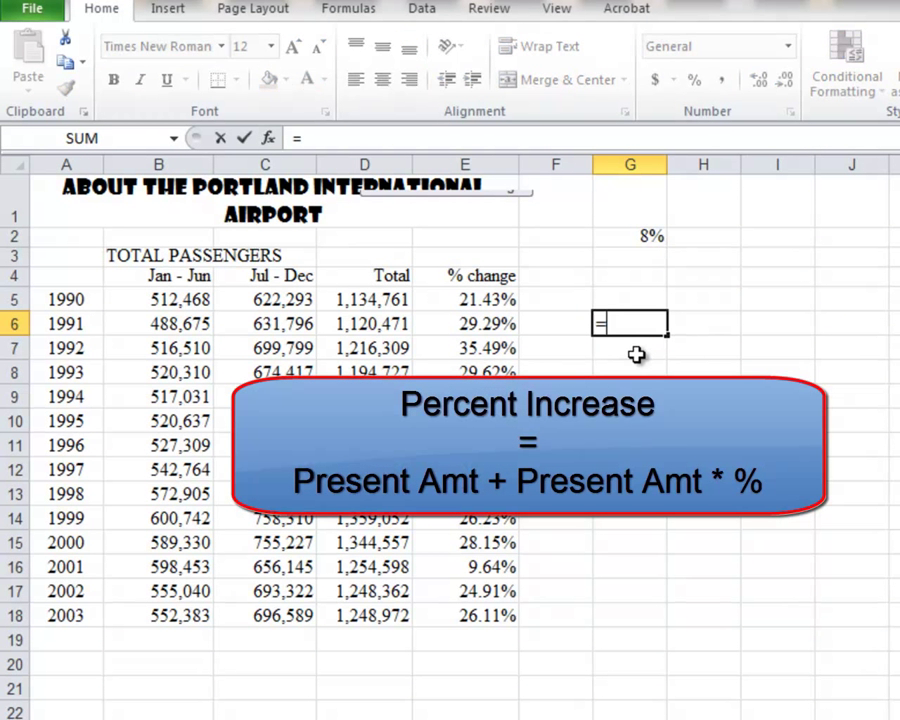
click(390, 324)
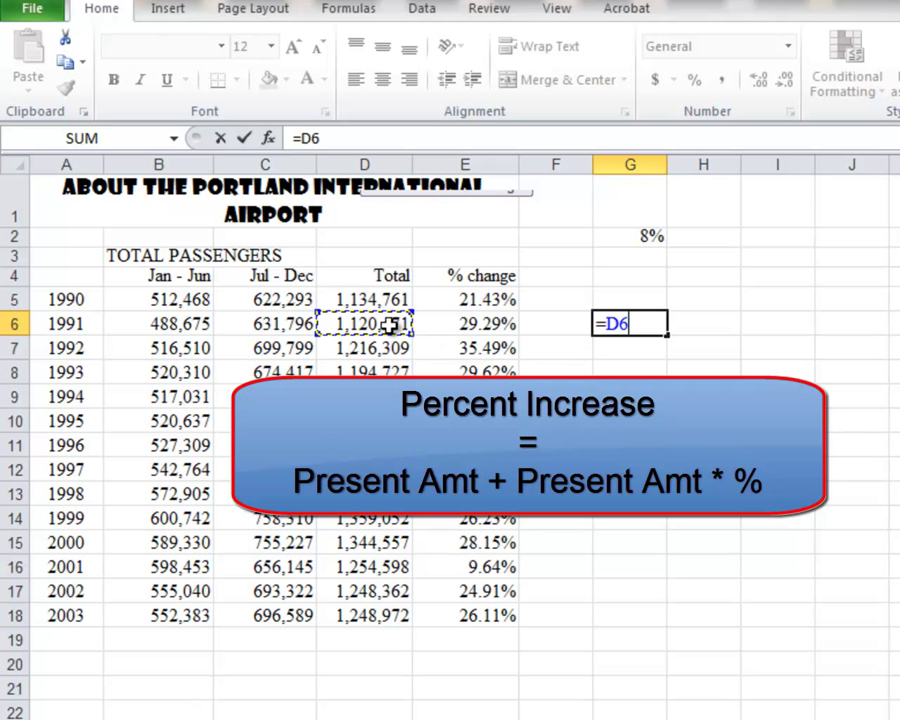
text(+)
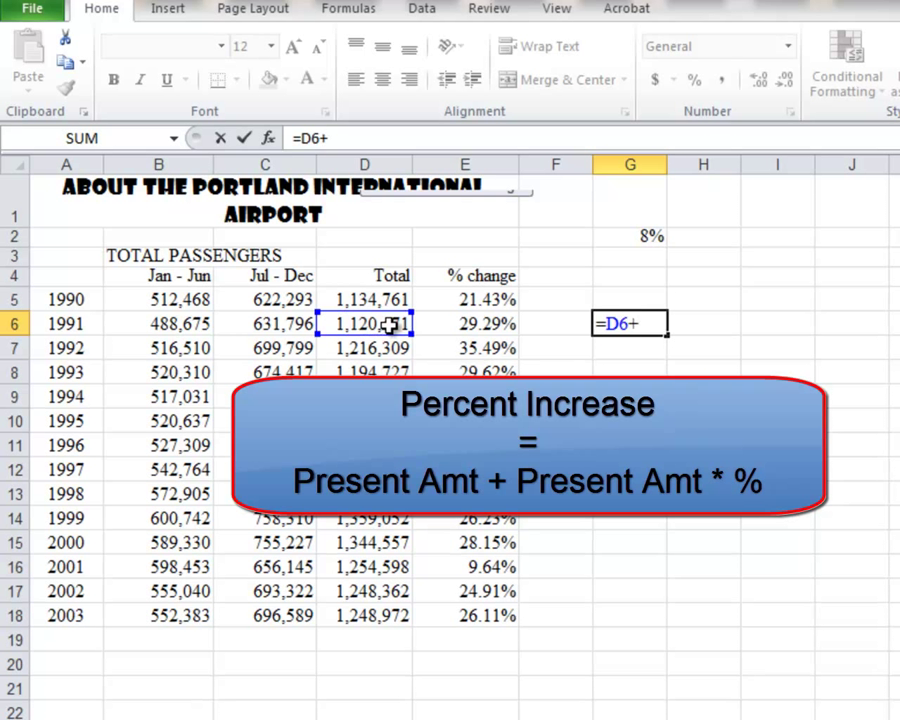
click(390, 324)
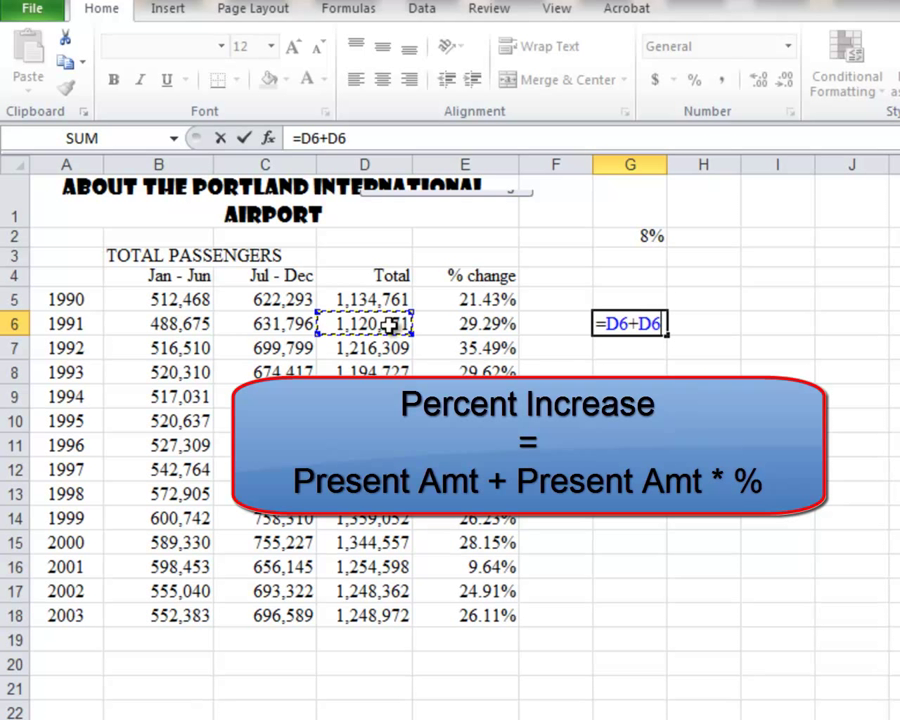
text(*)
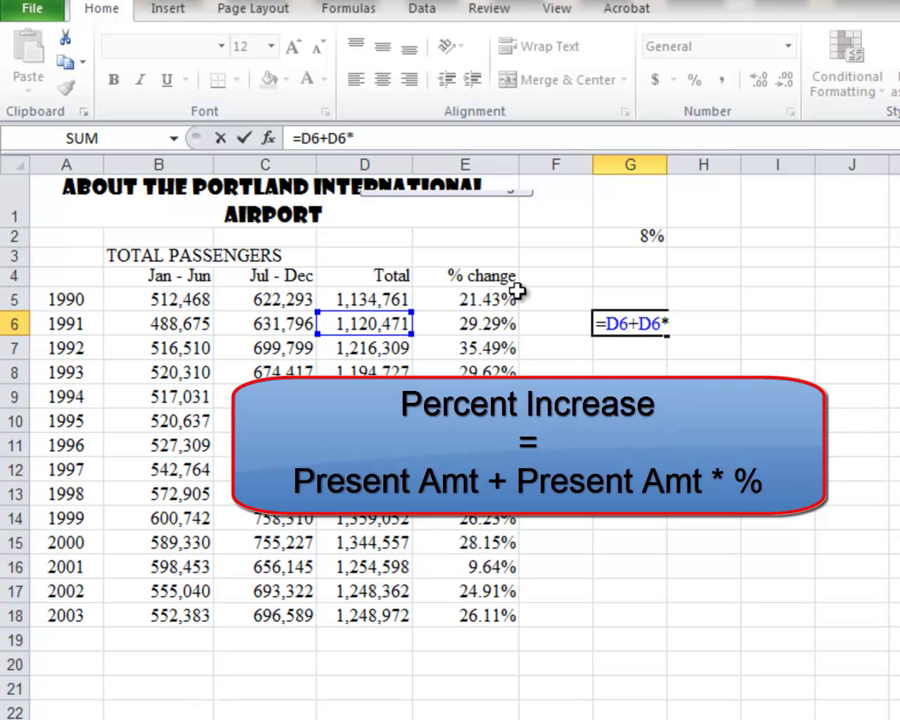
click(626, 237)
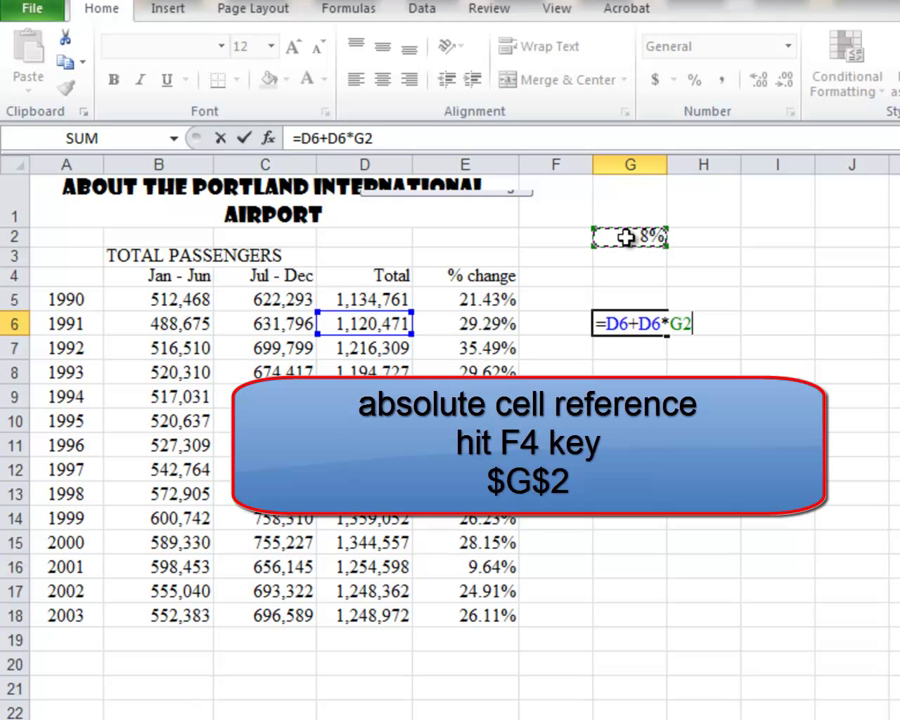
key(F4)
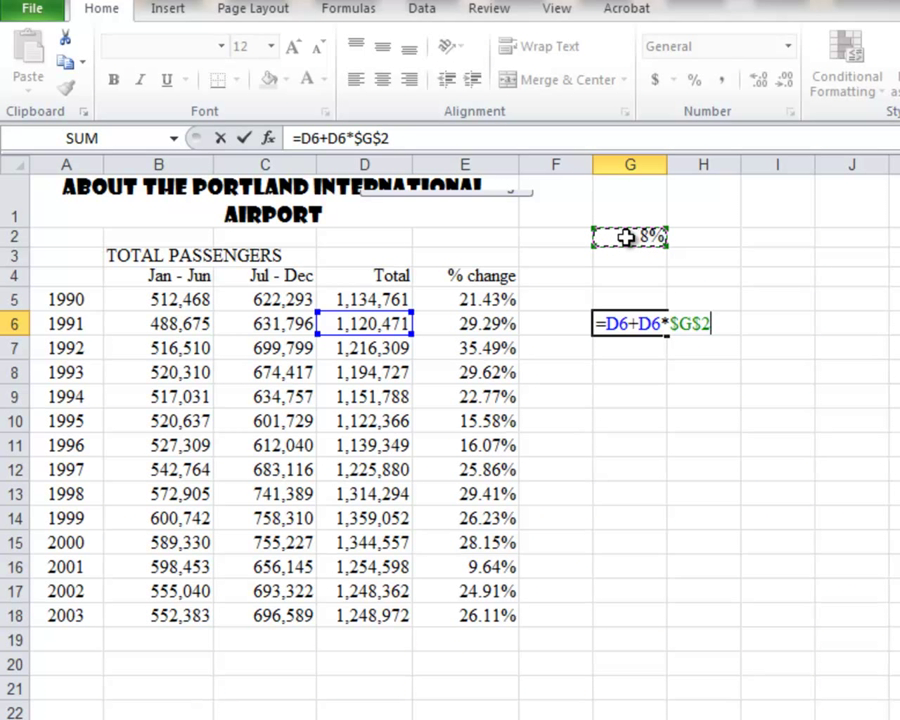
key(Return)
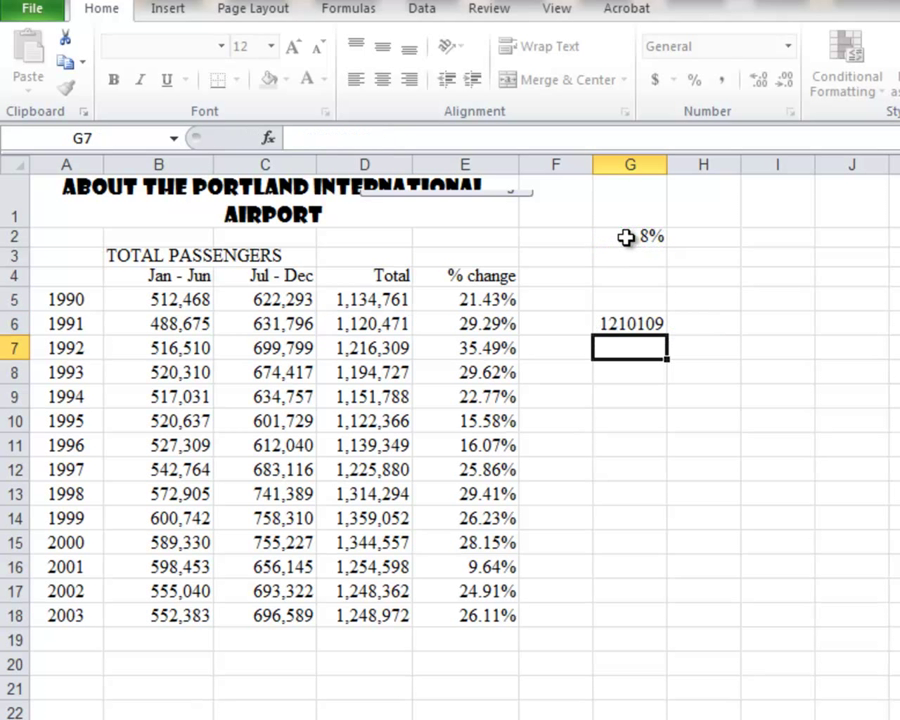
Step: Fill the G6 formula down through G18 and format the results with comma separators and no decimals
click(640, 324)
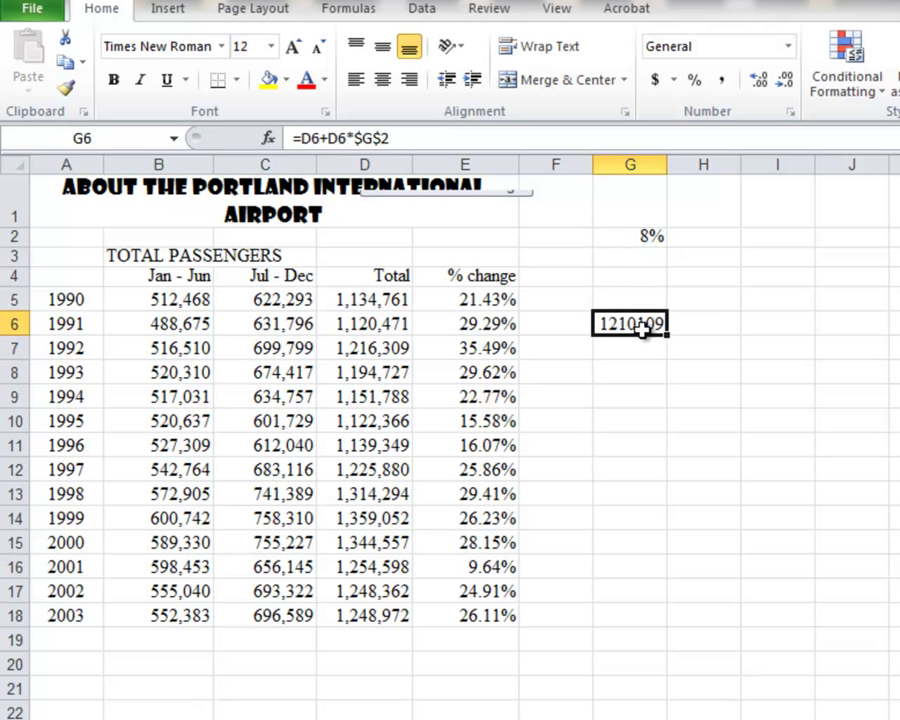
drag(669, 337, 638, 617)
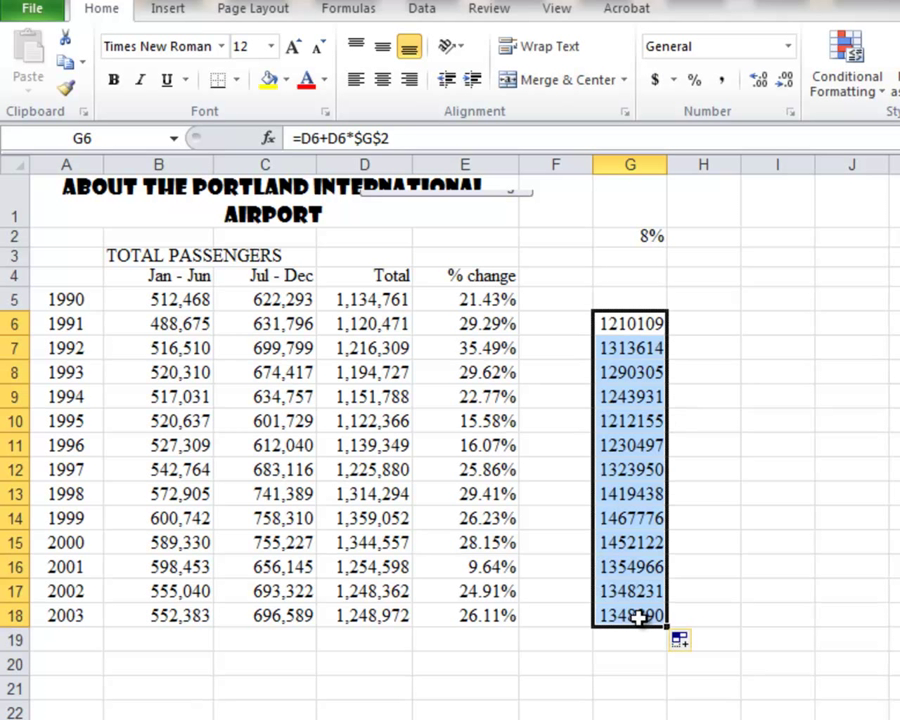
click(720, 82)
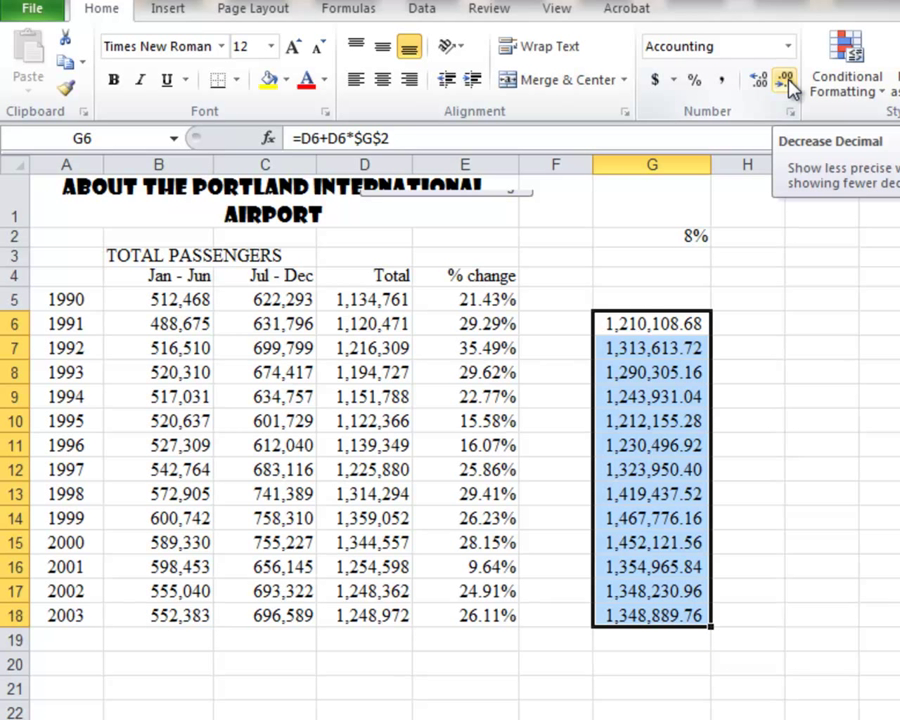
click(786, 82)
click(786, 82)
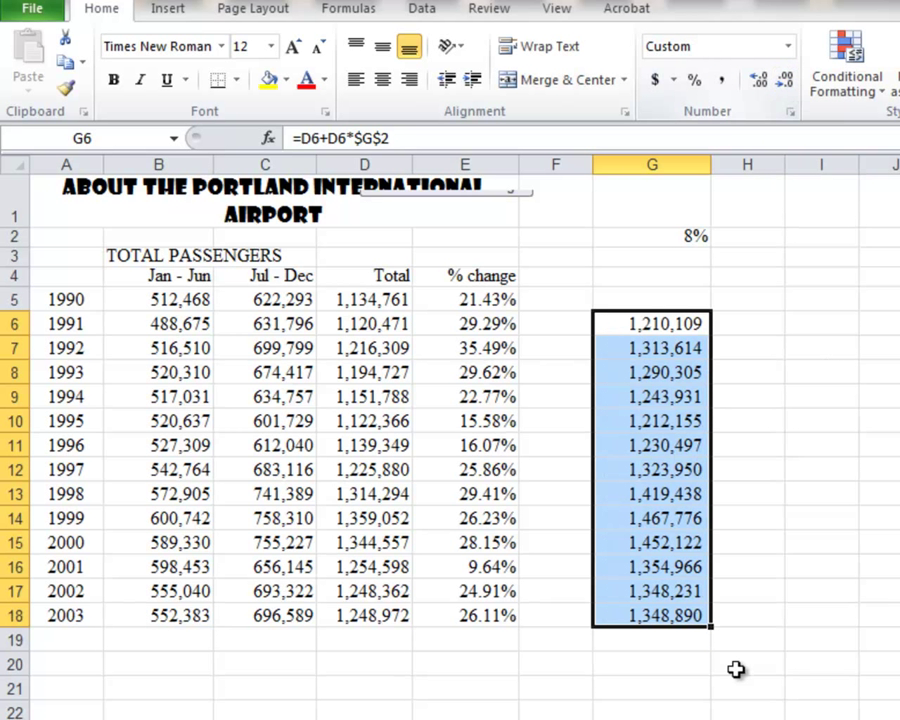
click(653, 668)
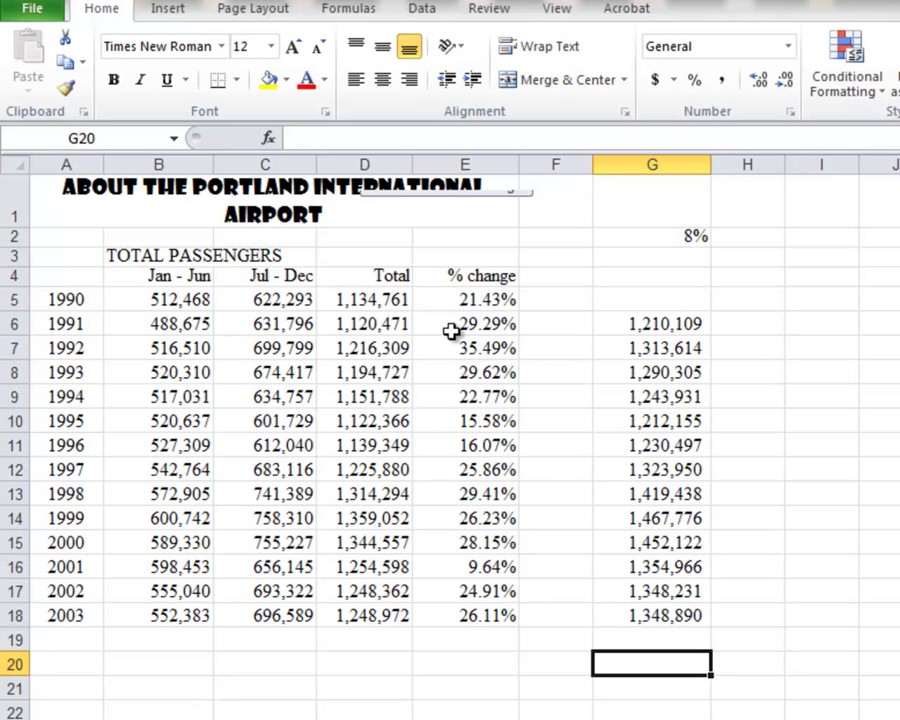
Step: Search the clip art collection for airplane, replacing the existing search term
click(170, 10)
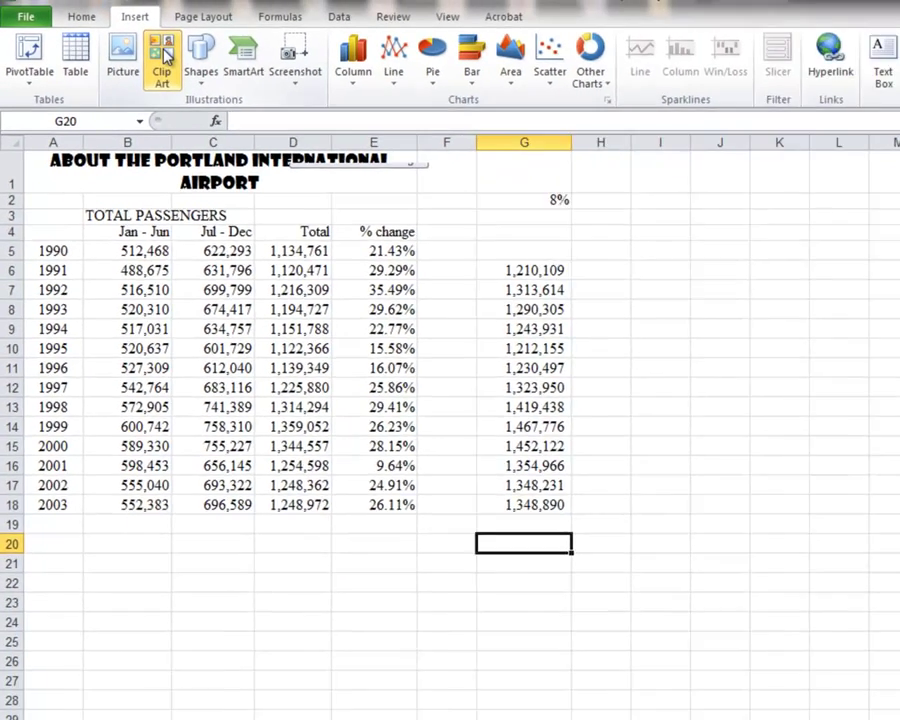
click(203, 62)
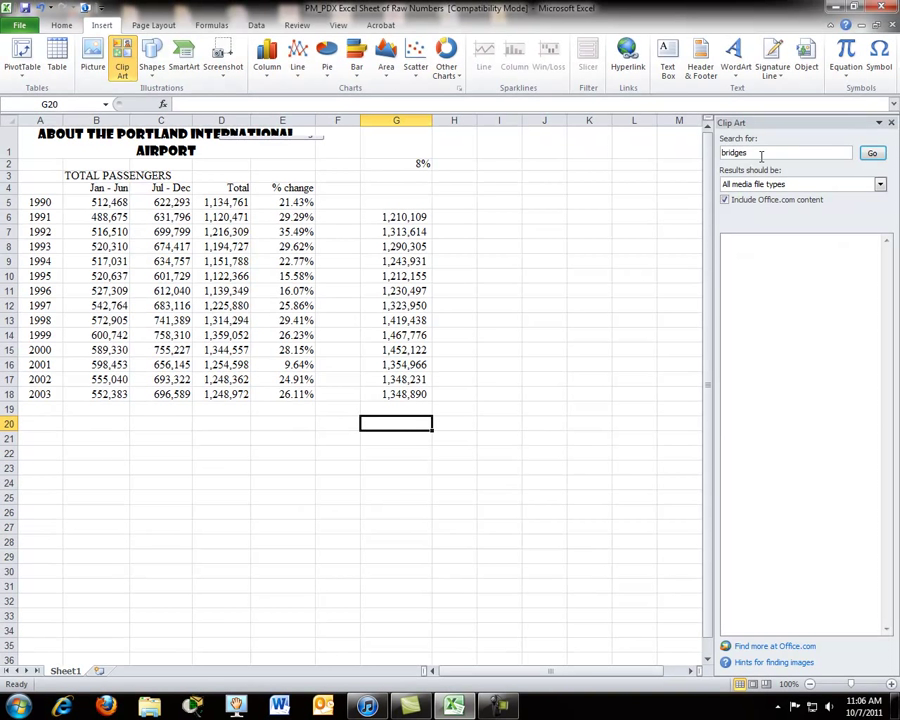
drag(761, 156, 724, 162)
text(airplane)
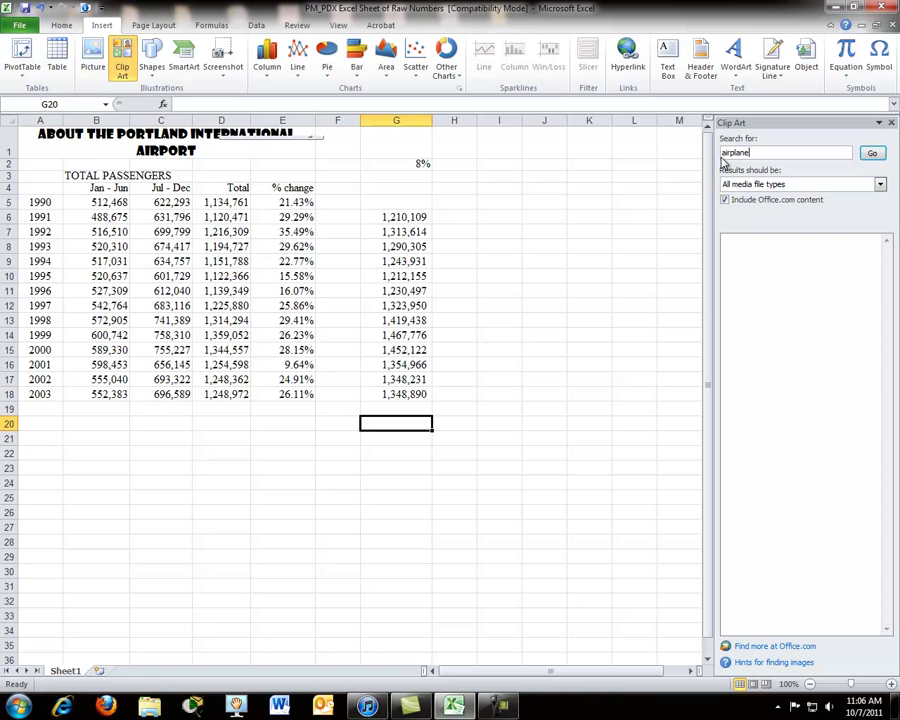
click(870, 152)
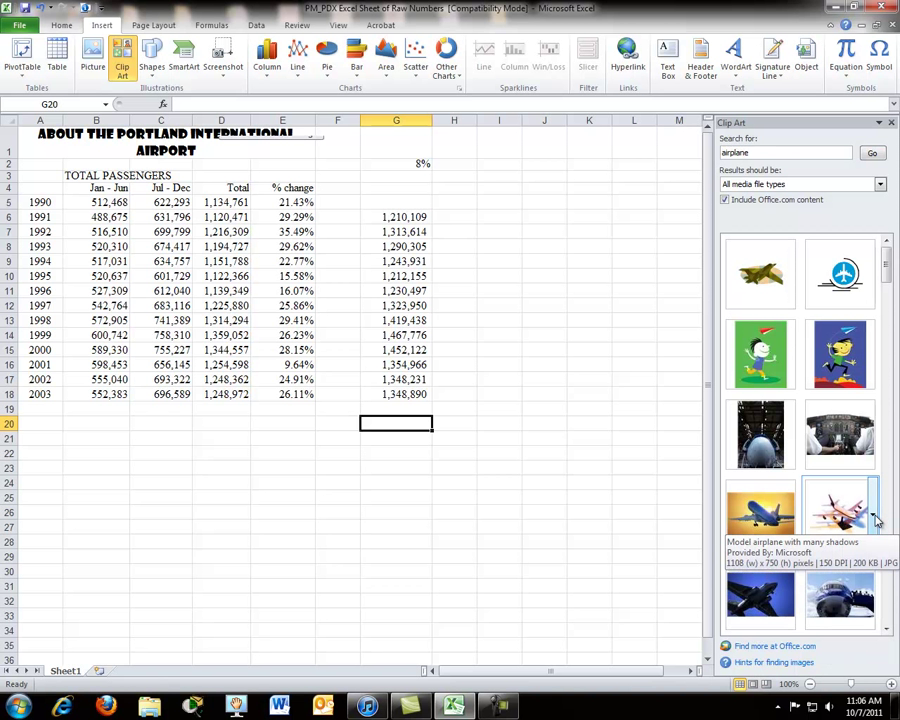
Step: Insert the "Model airplane with many shadows" clip art and reposition it on the worksheet
click(875, 517)
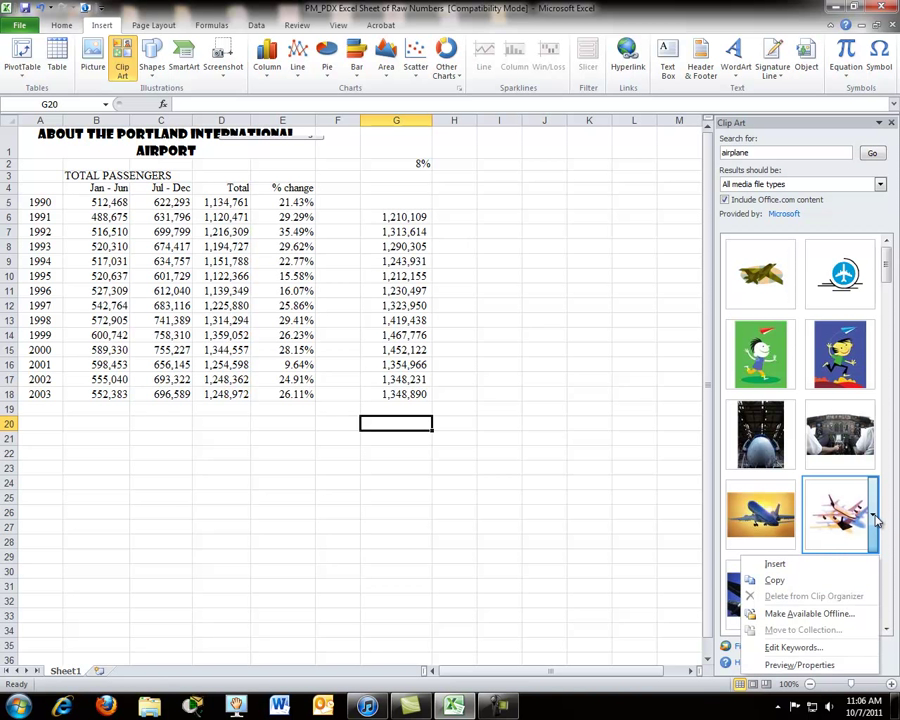
click(785, 565)
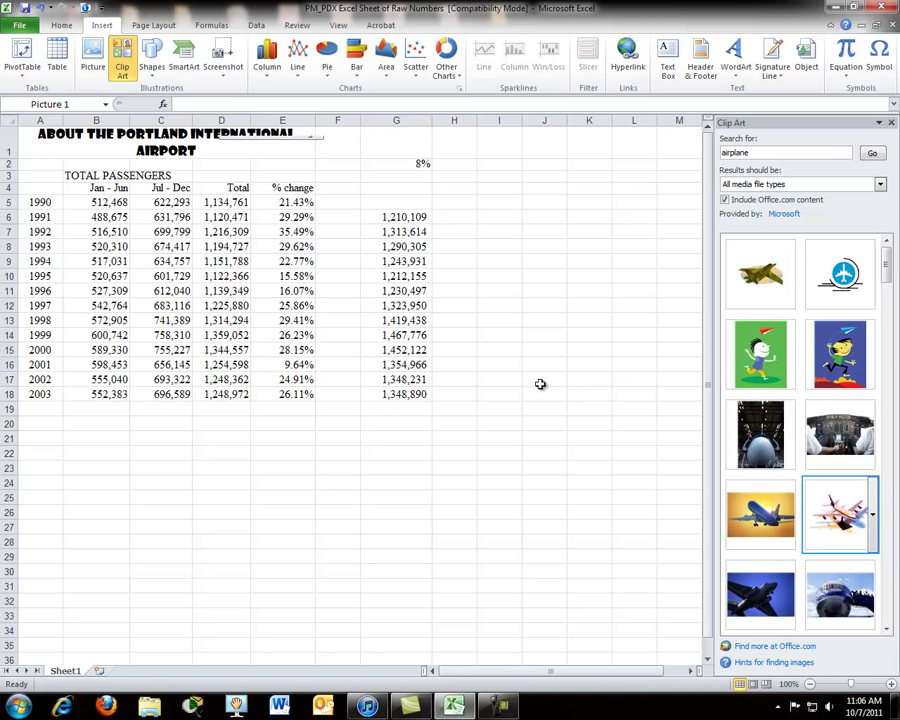
drag(665, 513, 317, 327)
drag(327, 412, 345, 405)
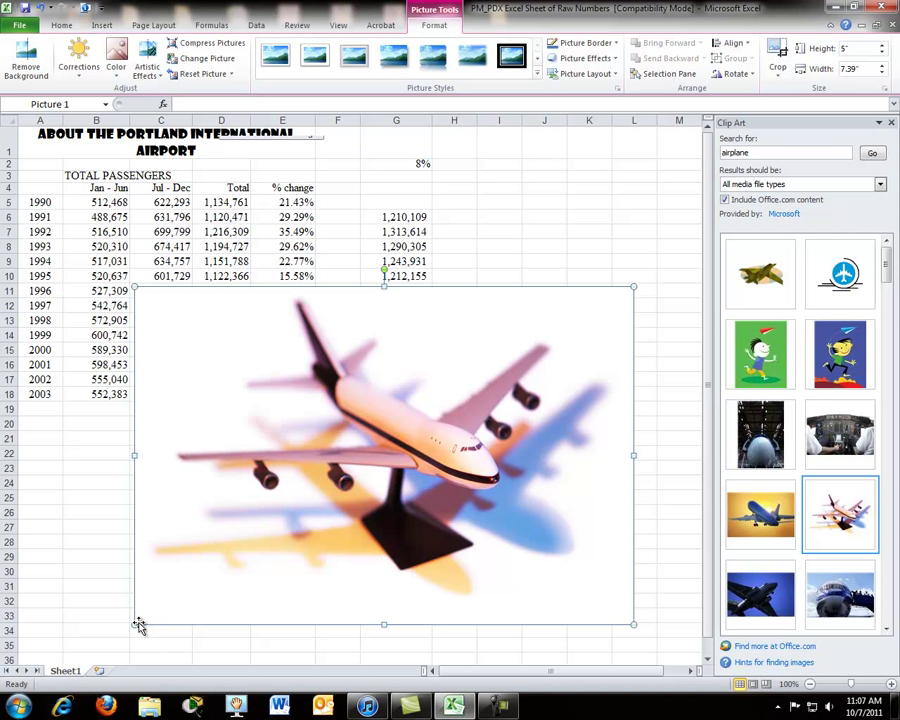
Step: Shrink the model airplane picture to about 1.76" by 2.6" and place it beside the column G figures
drag(134, 624, 458, 405)
drag(520, 352, 538, 304)
click(565, 410)
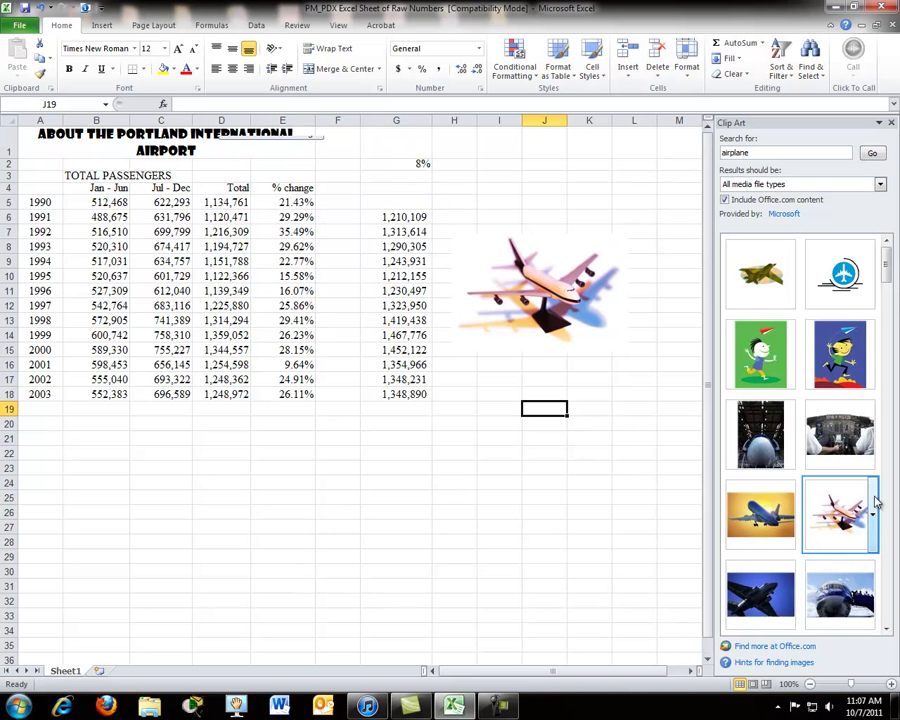
Step: Insert the clip art of an airplane in a glossy sphere and shrink it to about 2.84" by 3.26"
drag(885, 262, 889, 290)
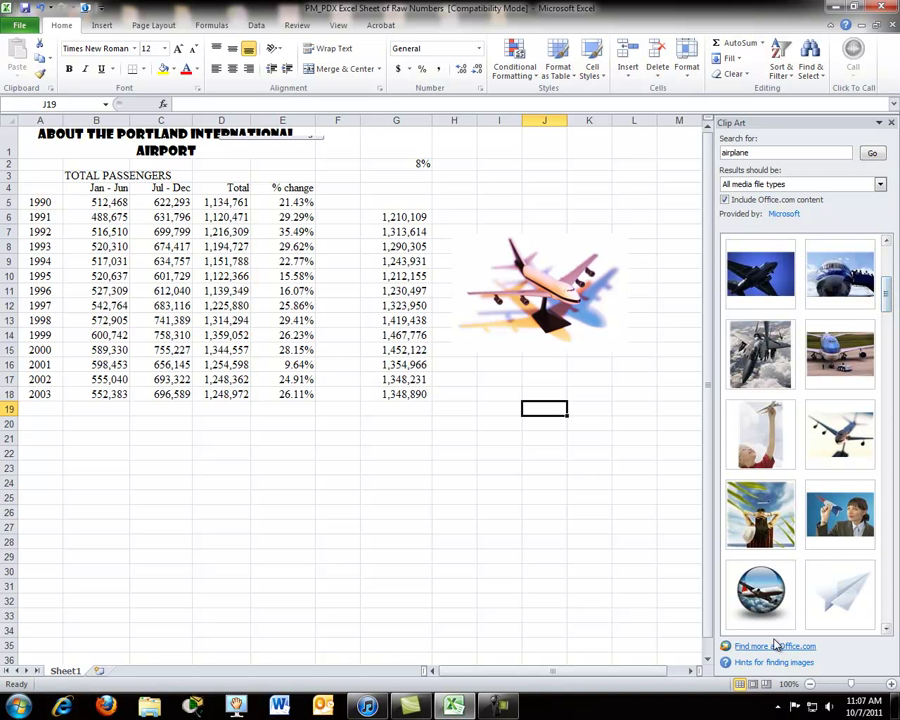
click(762, 592)
drag(657, 562, 567, 528)
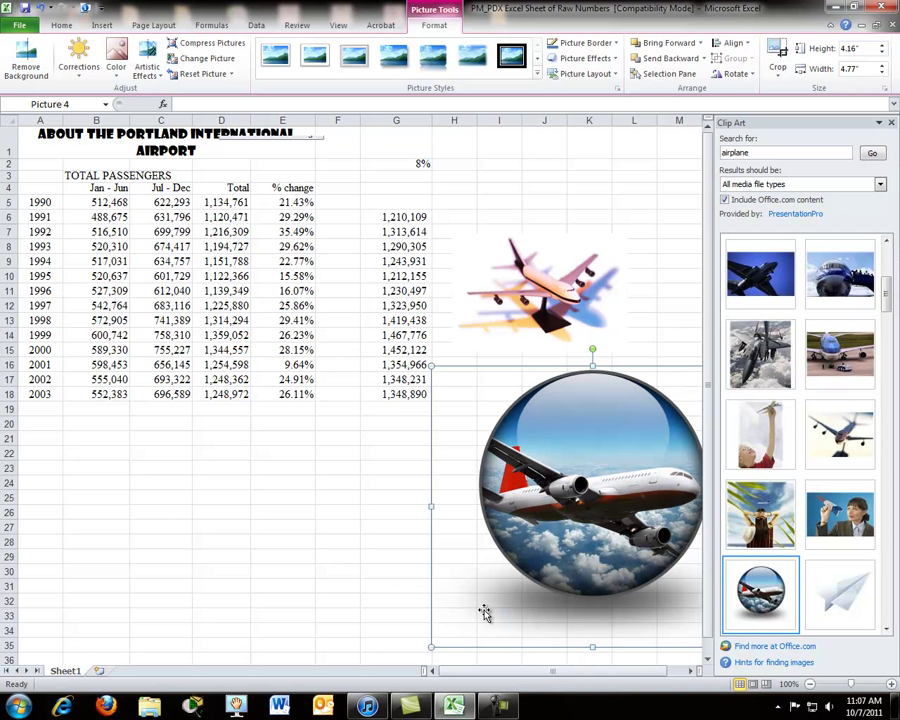
drag(432, 648, 532, 527)
Step: Delete the model airplane picture and move the sphere airplane picture into its place beside column G
click(548, 305)
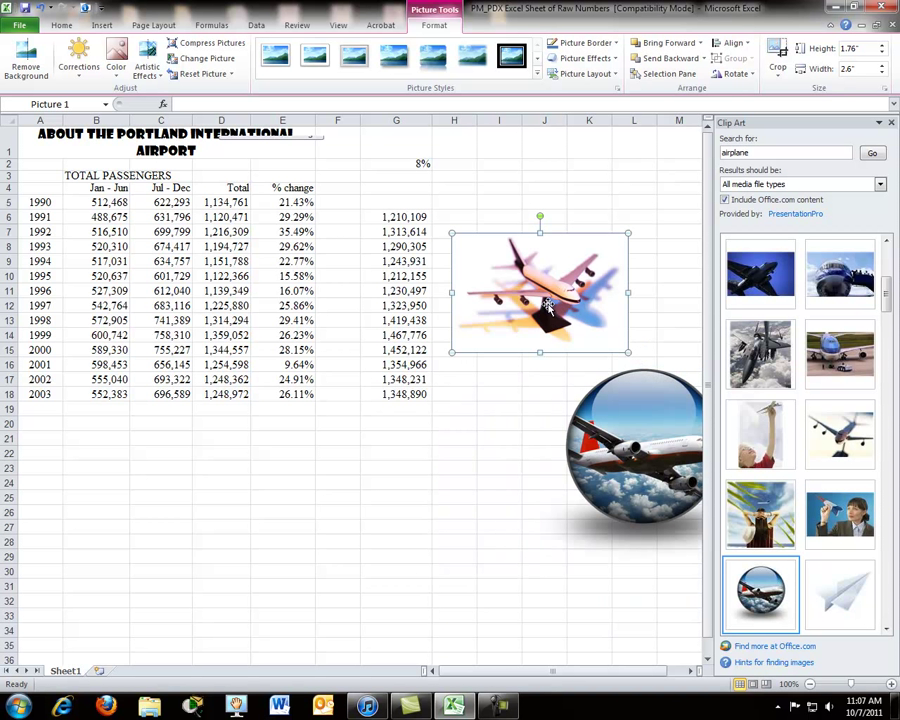
key(Delete)
drag(627, 446, 537, 308)
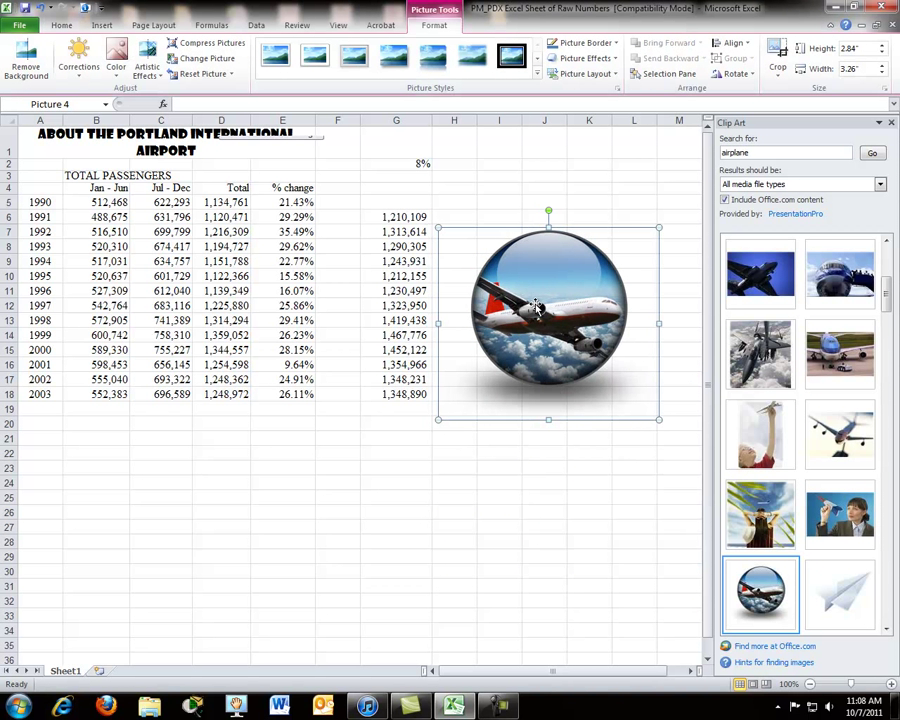
Step: Apply the oval picture style with soft edges to the sphere airplane picture and deselect it
click(537, 78)
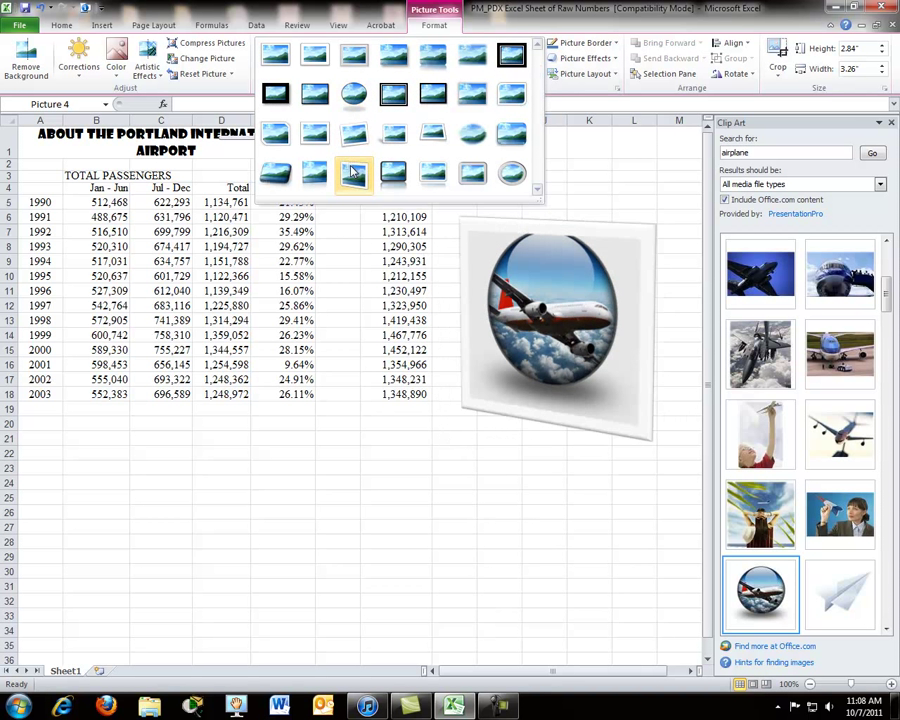
click(489, 150)
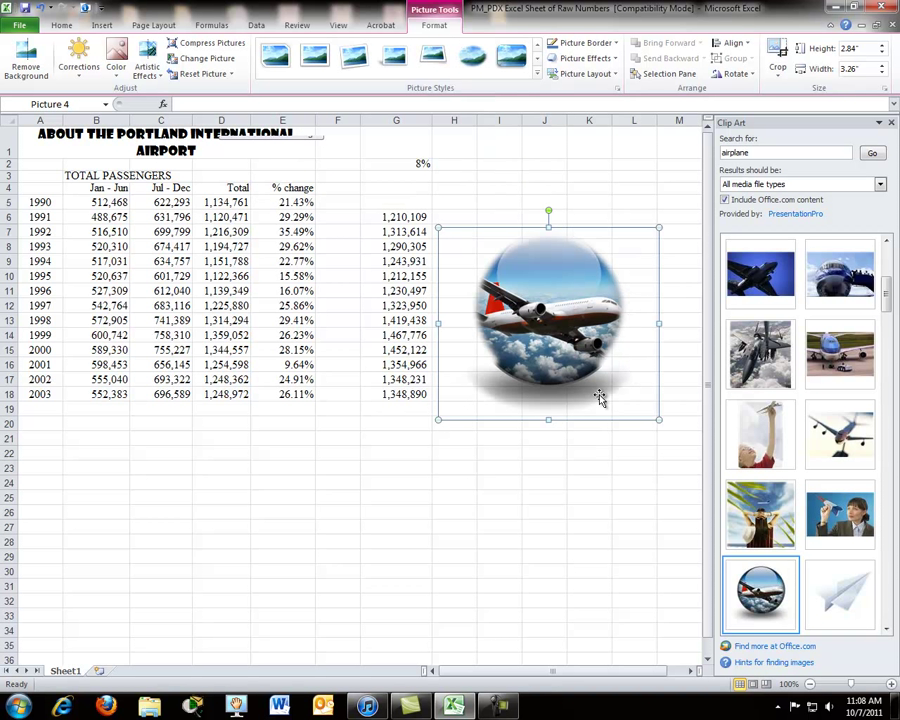
click(560, 500)
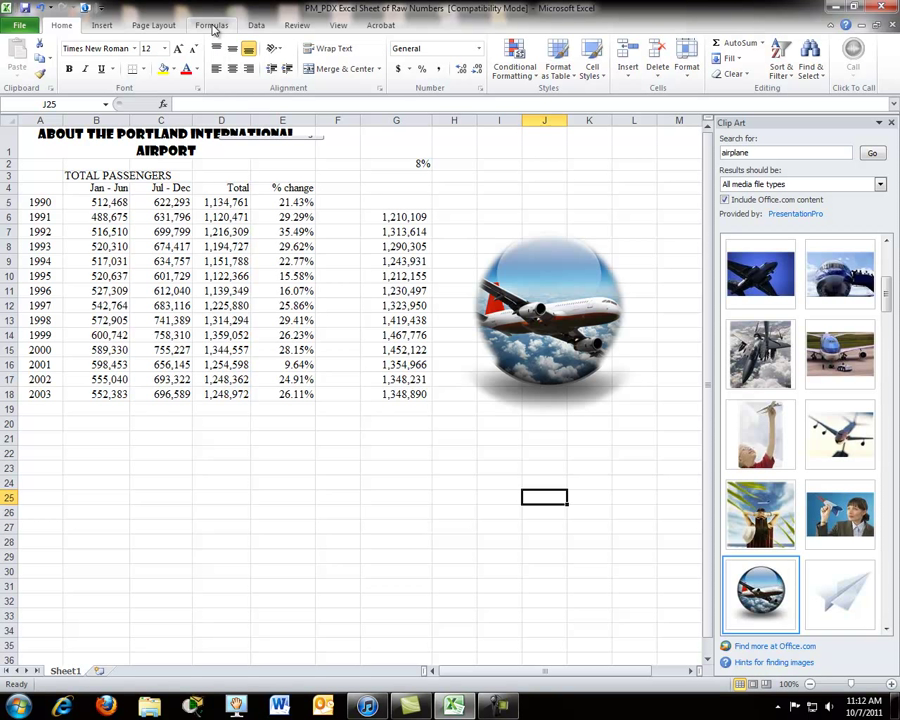
Step: Show the worksheet's formulas, review them across to column G, and return to the calculated values
click(211, 25)
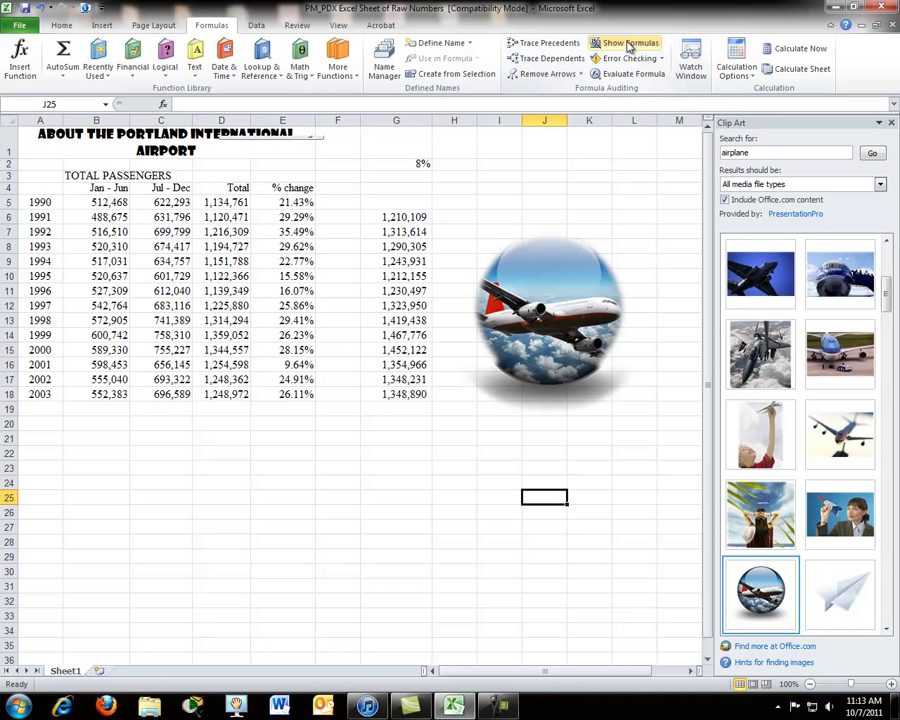
click(629, 45)
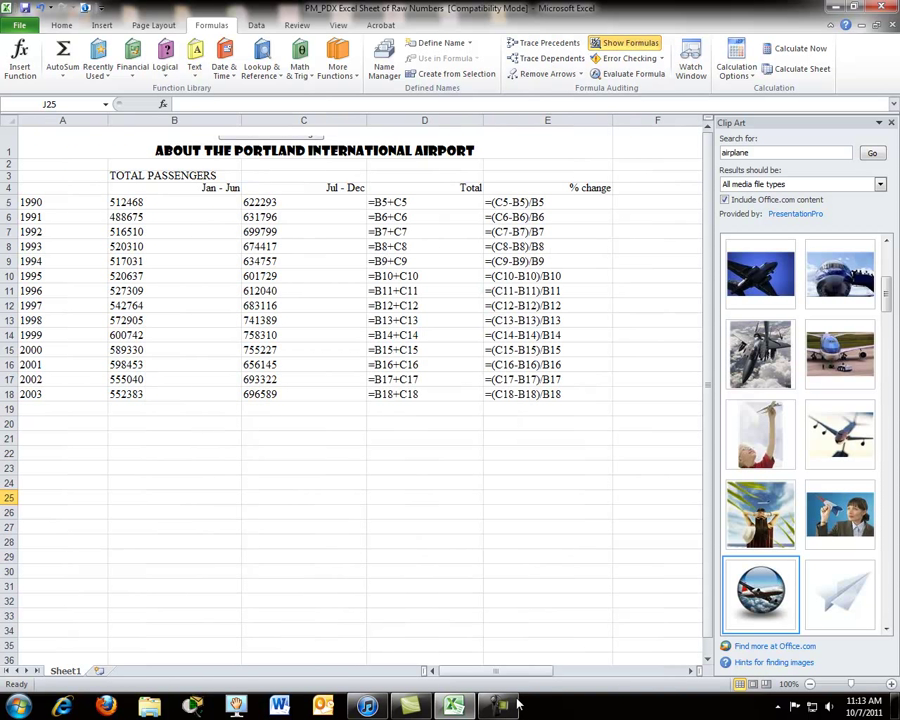
mouse_move(525, 681)
mouse_down()
mouse_move(564, 675)
mouse_move(518, 679)
mouse_up()
click(692, 673)
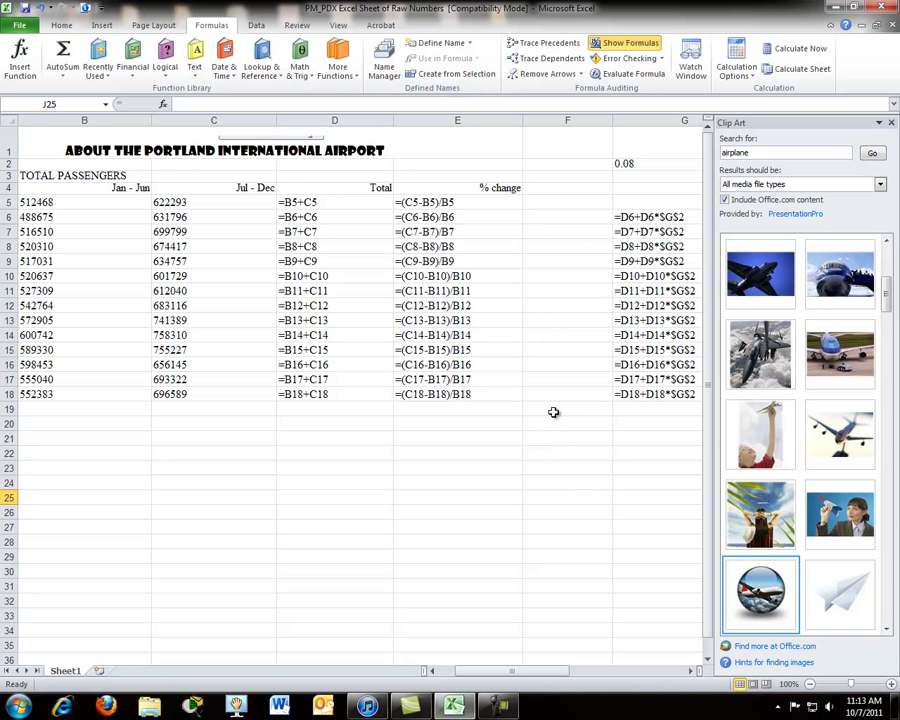
click(624, 47)
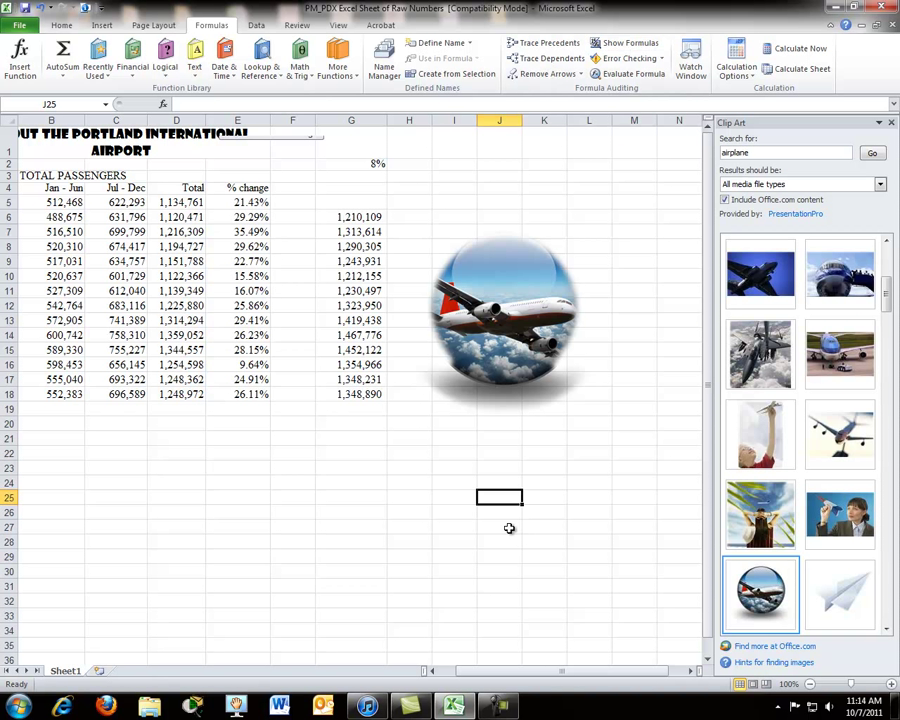
Step: Switch the formula display on and off once more, ending with column A back in view
key(ctrl+grave)
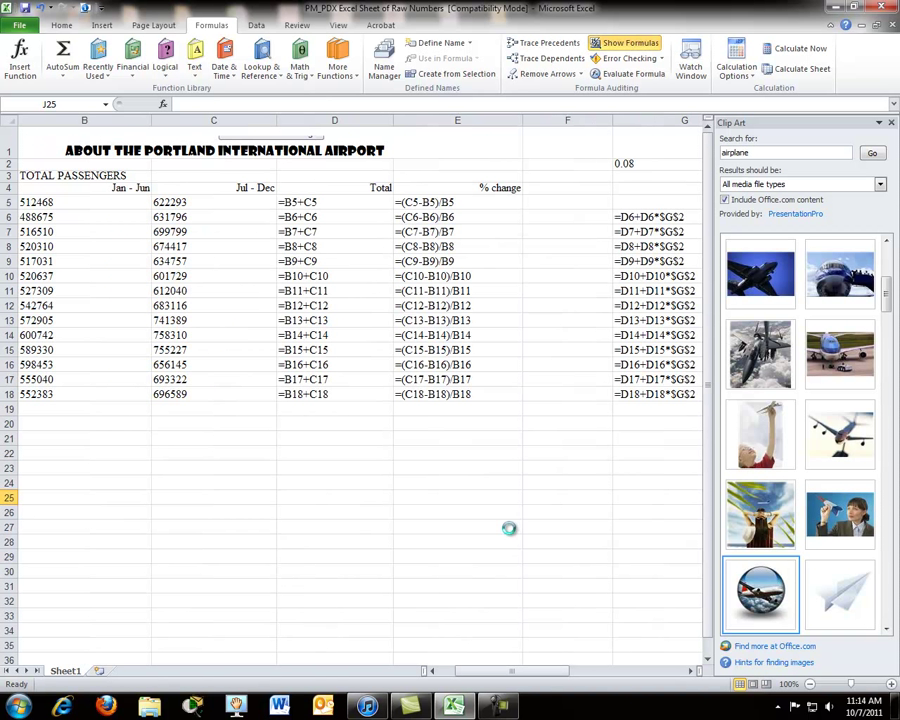
key(ctrl+grave)
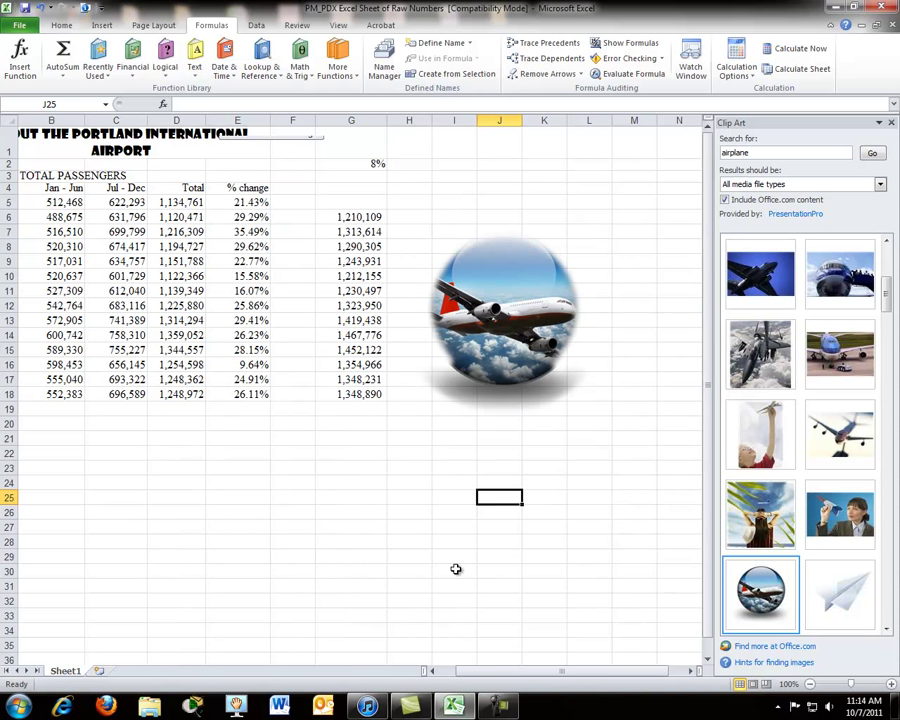
drag(432, 669, 456, 674)
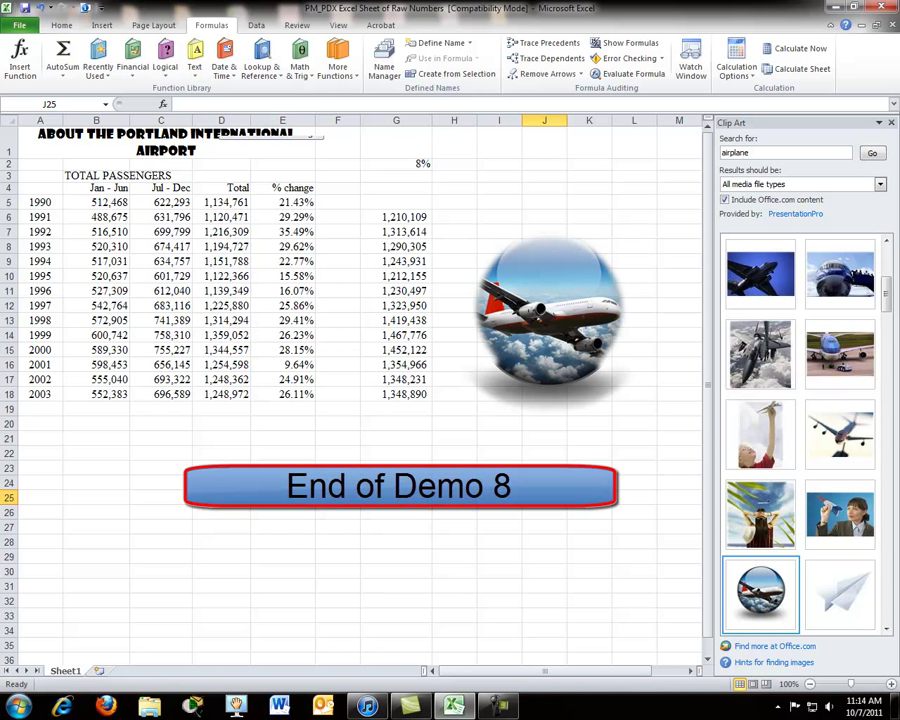